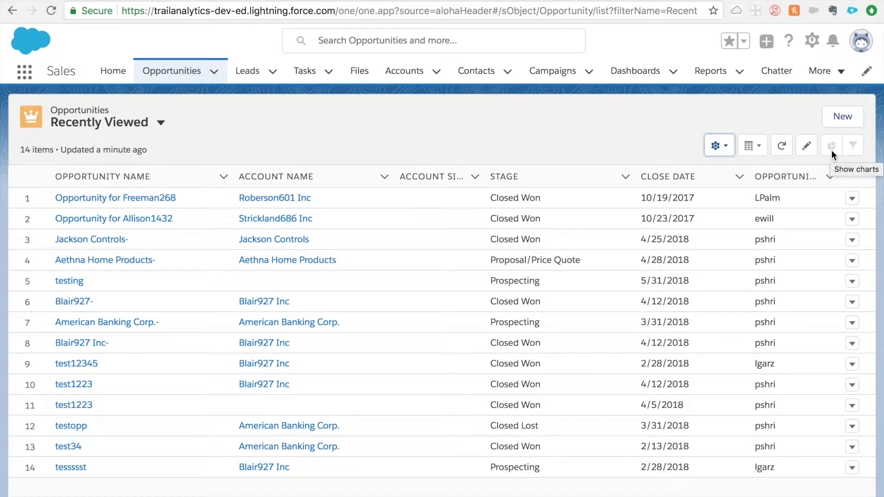
Open the List View Controls menu on the Recently Viewed opportunities list
{"action": "left_click", "coordinate": [723, 147]}
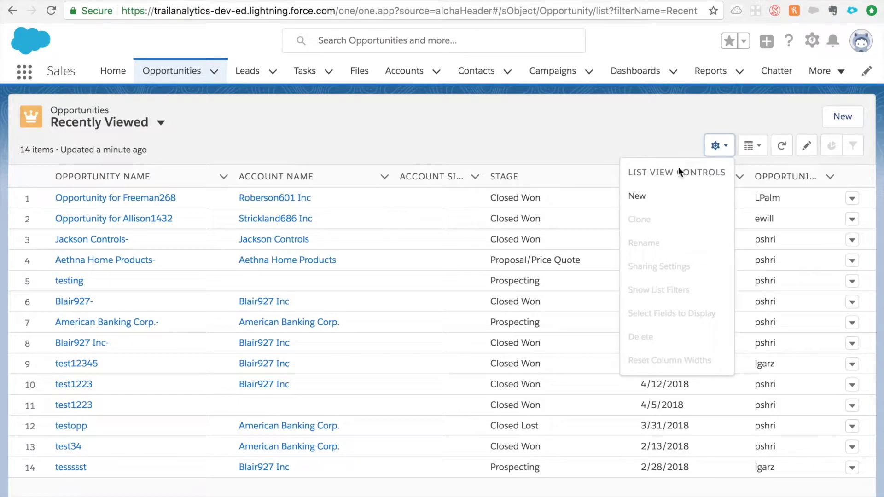
Create a new list view named 'My Opportunities', visible only to me, and save it
{"action": "left_click", "coordinate": [647, 197]}
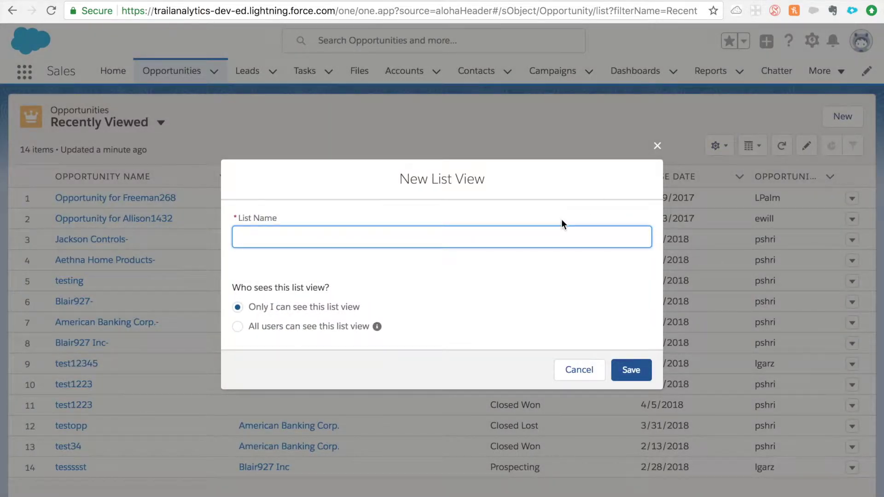
{"action": "type", "text": "My Opportunitir"}
{"action": "key", "text": "BackSpace"}
{"action": "type", "text": "es"}
{"action": "left_click", "coordinate": [635, 371]}
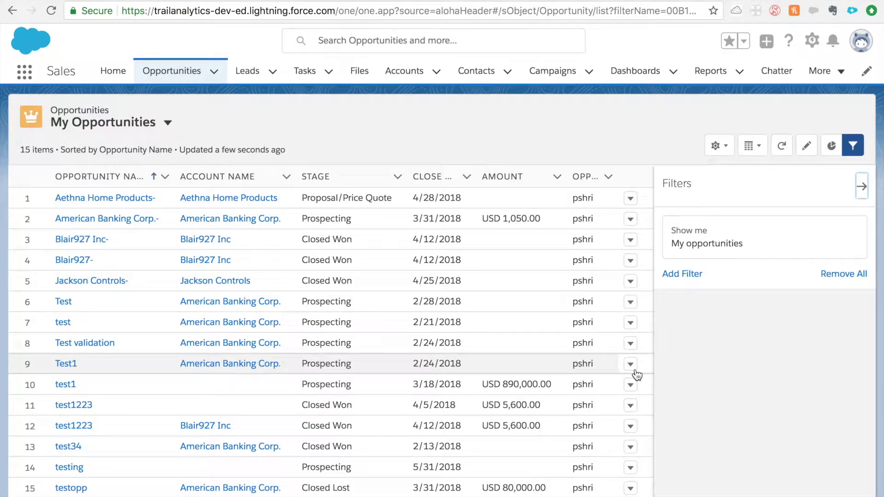
Add a new list filter on the Stage field
{"action": "left_click", "coordinate": [689, 275]}
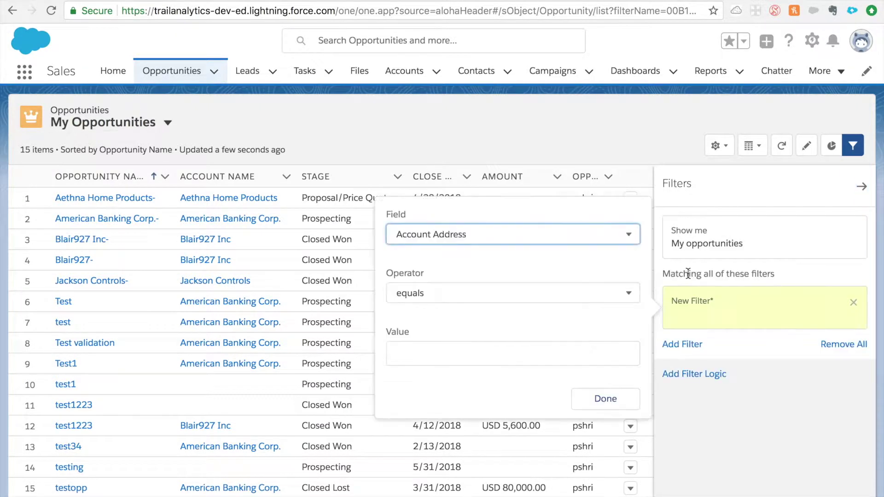
{"action": "left_click", "coordinate": [564, 236]}
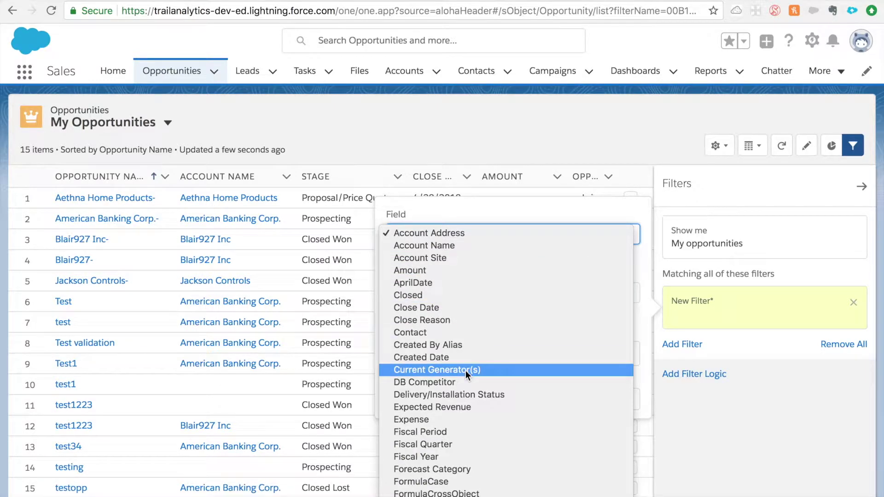
{"action": "scroll", "coordinate": [466, 370], "scroll_direction": "down", "scroll_amount": 10}
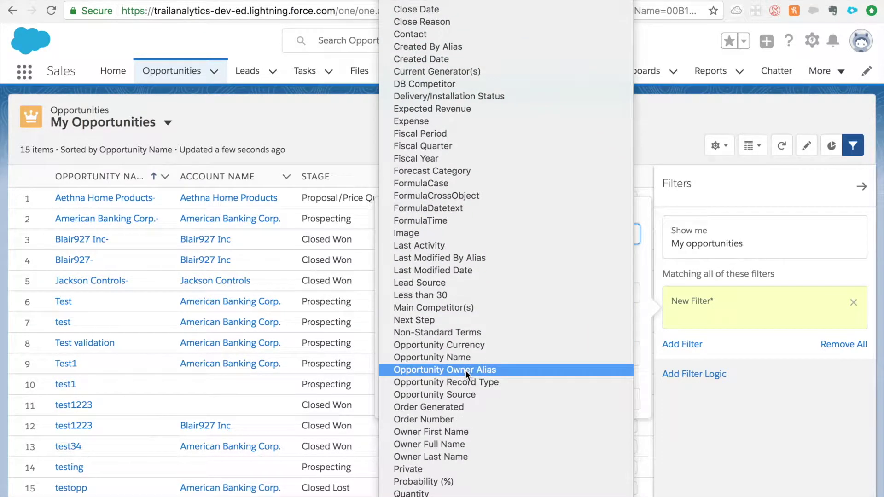
{"action": "scroll", "coordinate": [451, 417], "scroll_direction": "down", "scroll_amount": 3}
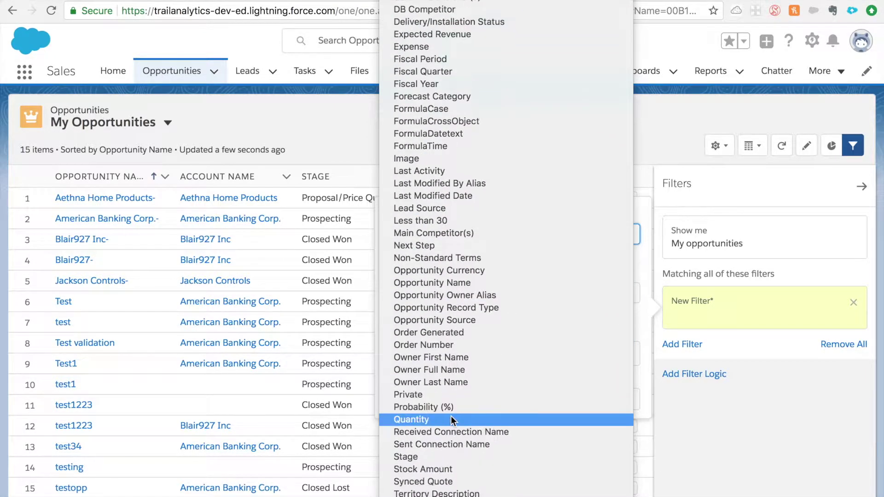
{"action": "left_click", "coordinate": [436, 457]}
Limit Stage to Prospecting, Qualification and Negotiation/Review, then save the list view
{"action": "left_click", "coordinate": [495, 354]}
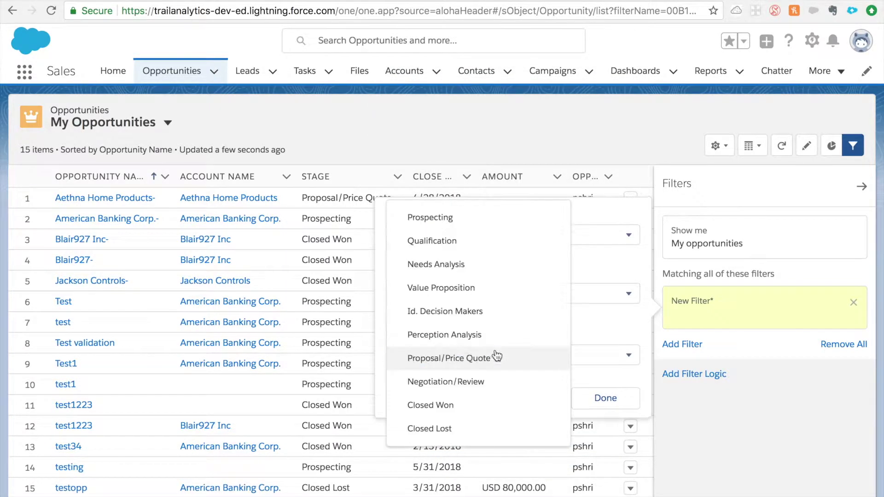
{"action": "left_click", "coordinate": [461, 240]}
{"action": "left_click", "coordinate": [473, 221]}
{"action": "left_click", "coordinate": [415, 382]}
{"action": "left_click", "coordinate": [425, 416]}
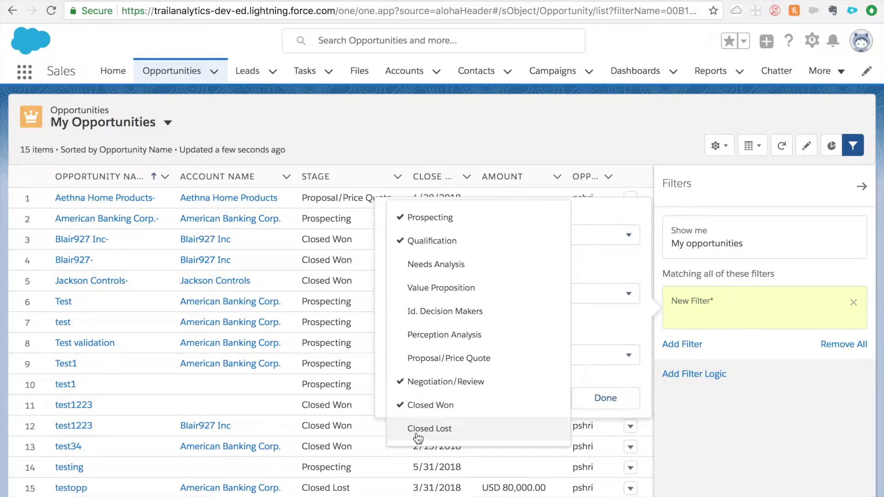
{"action": "left_click", "coordinate": [417, 440]}
{"action": "left_click", "coordinate": [443, 411]}
{"action": "left_click", "coordinate": [406, 430]}
{"action": "left_click", "coordinate": [635, 337]}
{"action": "left_click", "coordinate": [602, 402]}
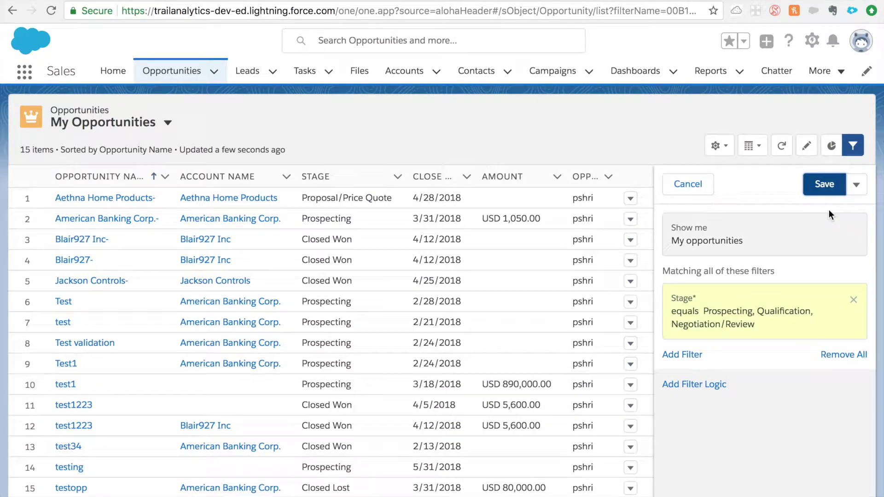
{"action": "left_click", "coordinate": [820, 185]}
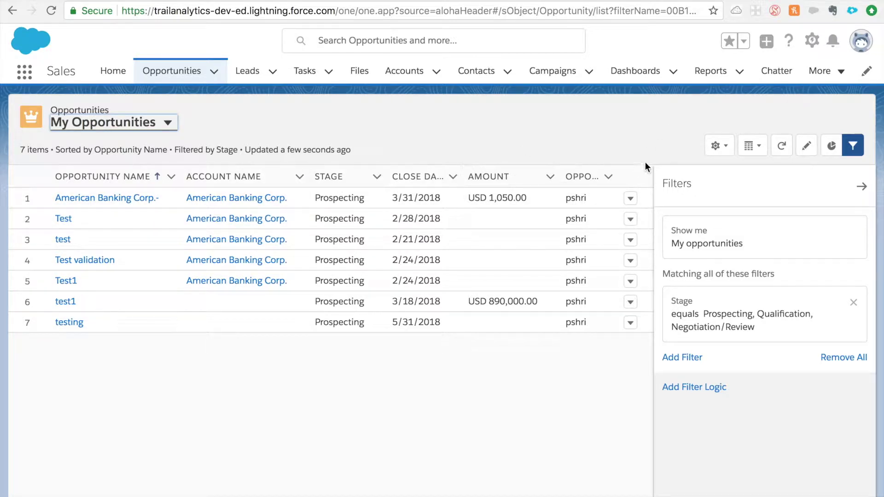
{"action": "left_click", "coordinate": [721, 148]}
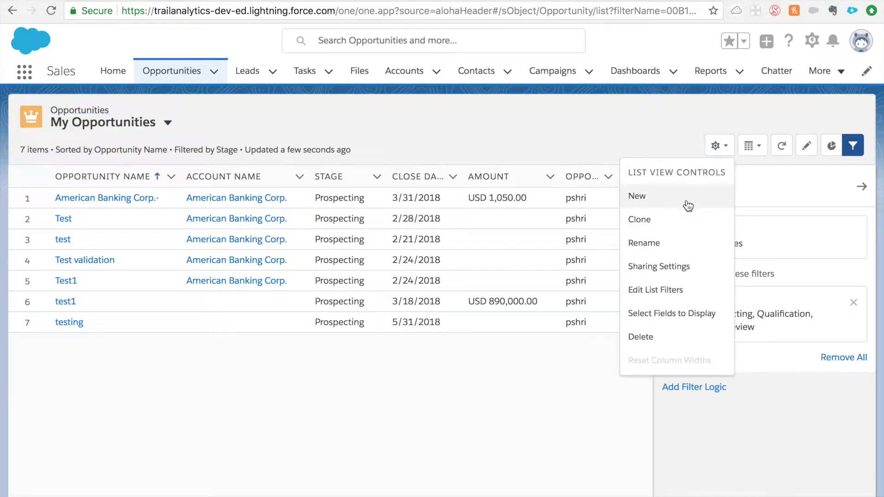
Remove Opportunity Owner Alias from the visible fields and save the column selection
{"action": "left_click", "coordinate": [662, 314]}
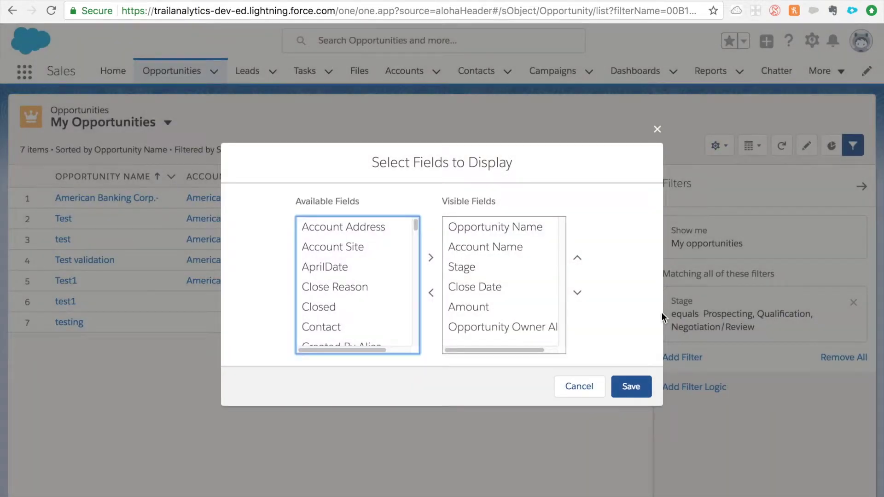
{"action": "left_click", "coordinate": [476, 321]}
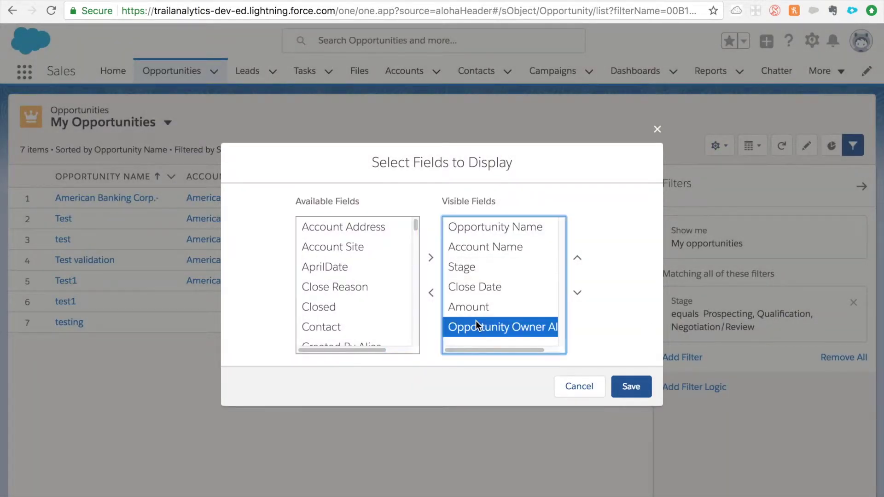
{"action": "left_click", "coordinate": [430, 294]}
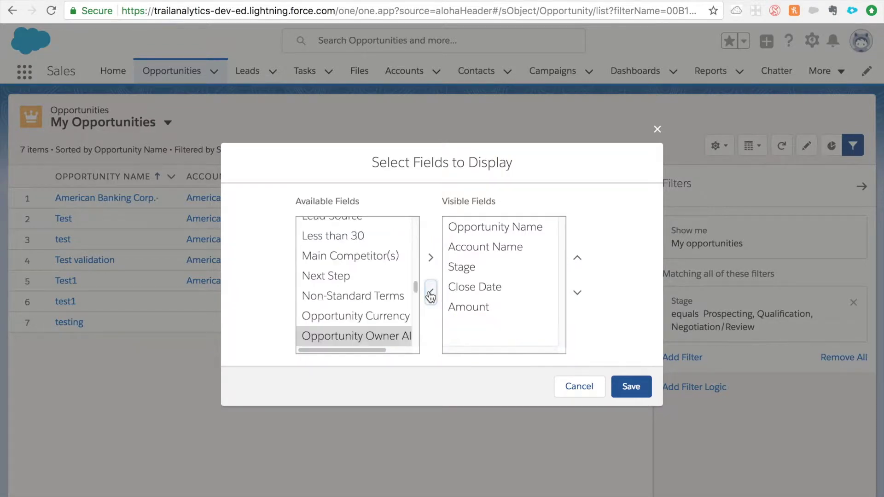
{"action": "left_click", "coordinate": [634, 386]}
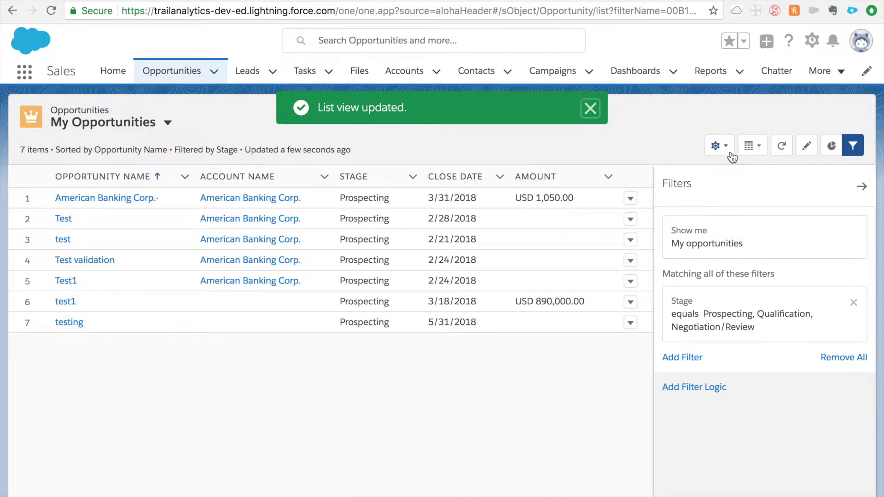
{"action": "left_click", "coordinate": [719, 146]}
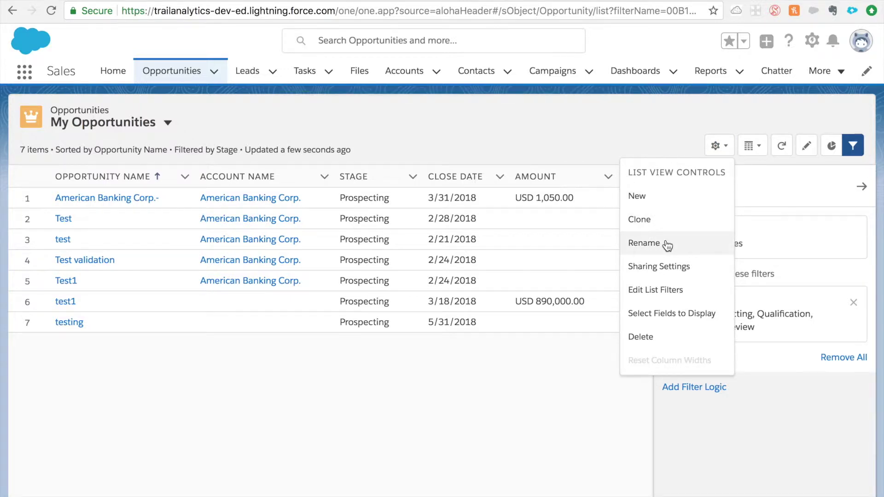
{"action": "left_click", "coordinate": [658, 272]}
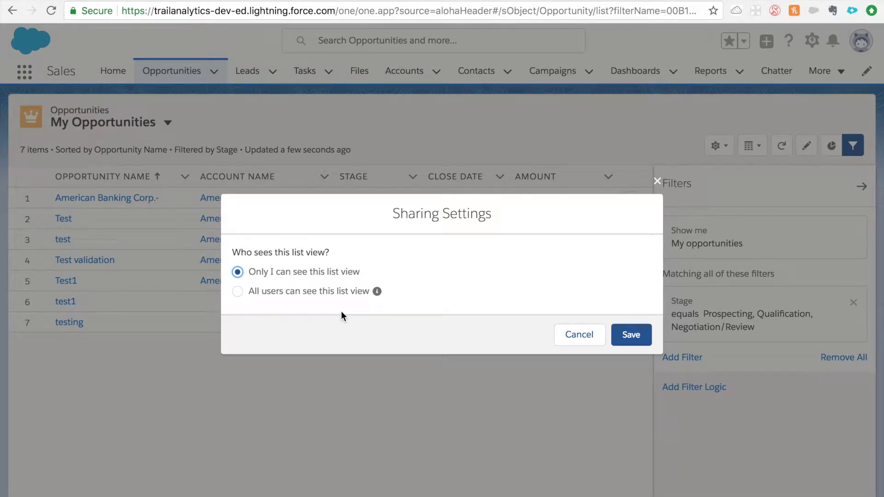
{"action": "left_click", "coordinate": [657, 185]}
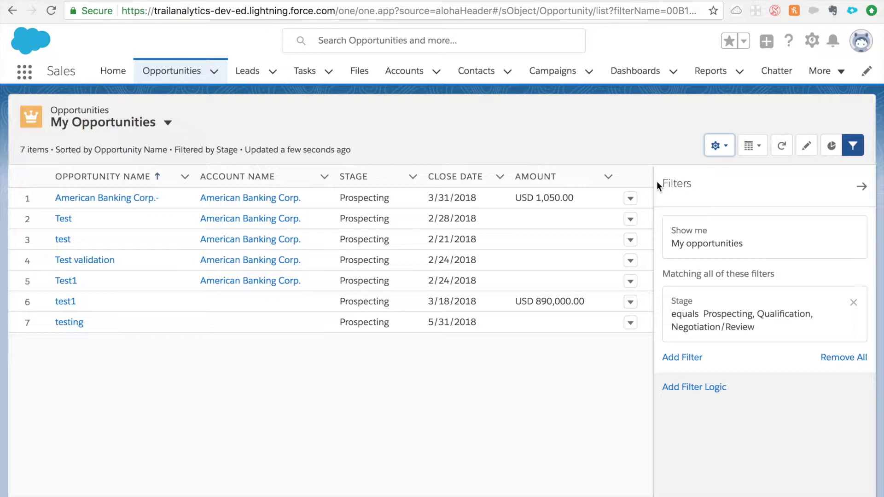
{"action": "left_click", "coordinate": [720, 146]}
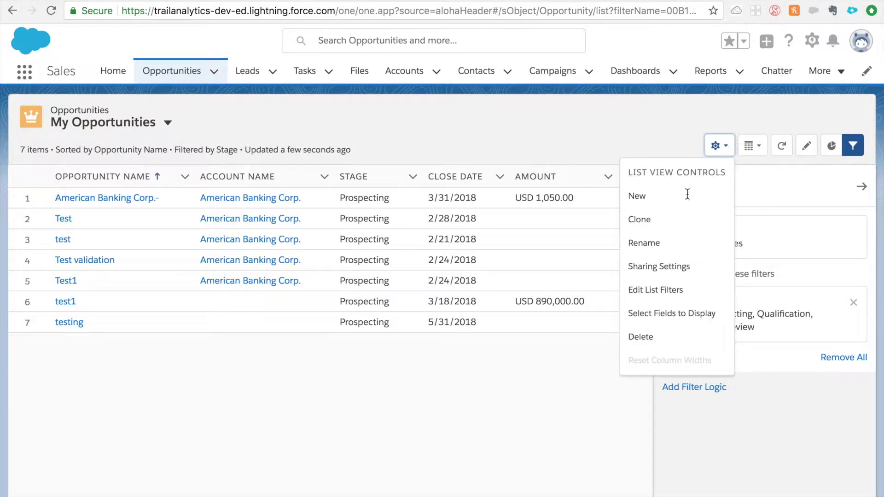
Dismiss List View Controls without deleting, then bring up the Table/Kanban display choices
{"action": "left_click", "coordinate": [667, 290]}
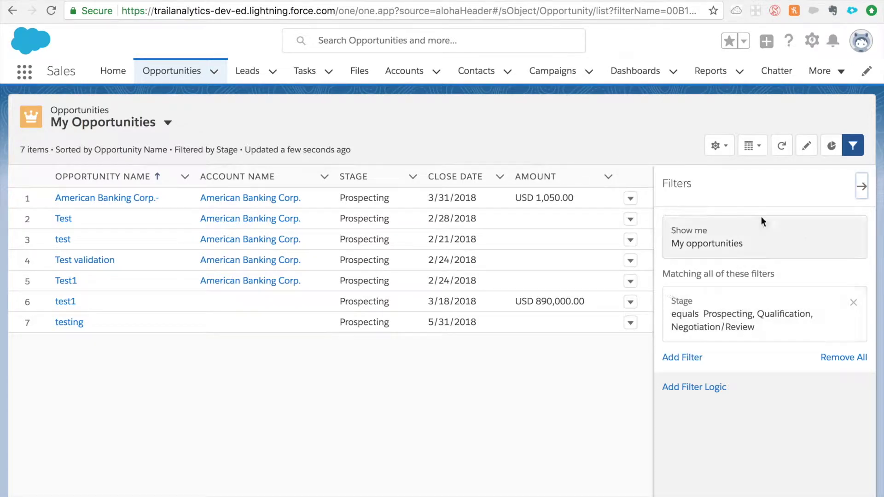
{"action": "left_click", "coordinate": [727, 152]}
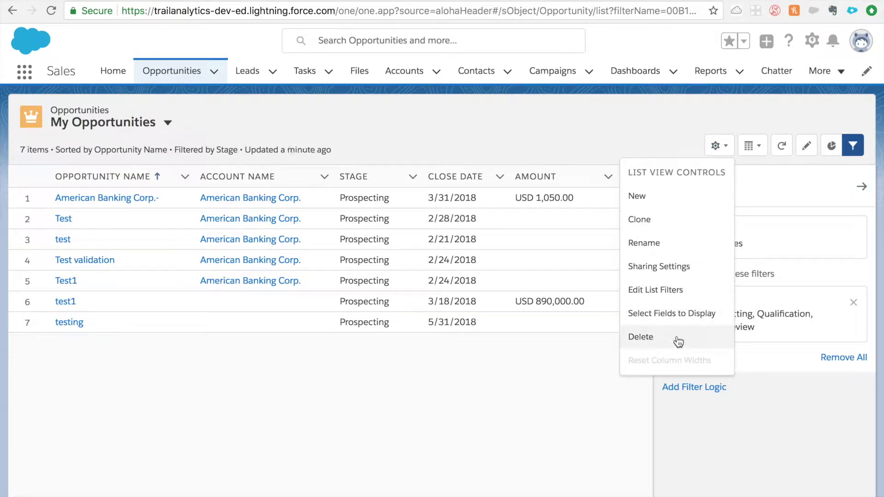
{"action": "left_click", "coordinate": [562, 404]}
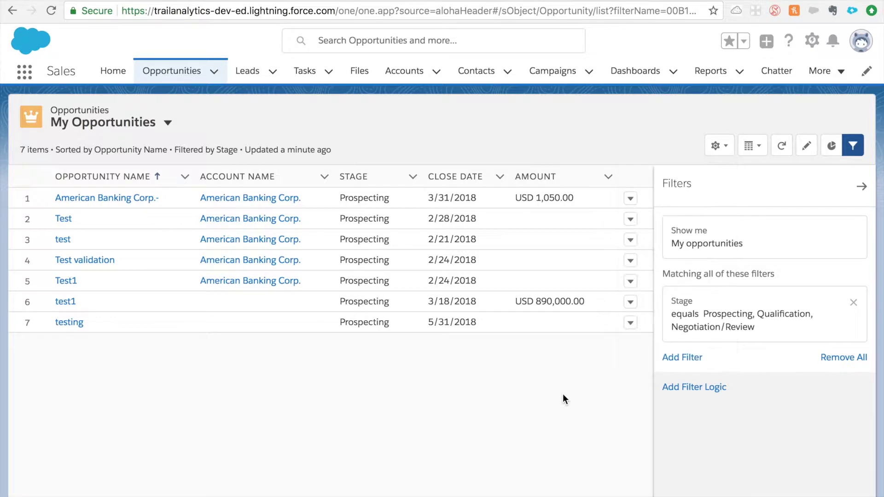
{"action": "left_click", "coordinate": [754, 146]}
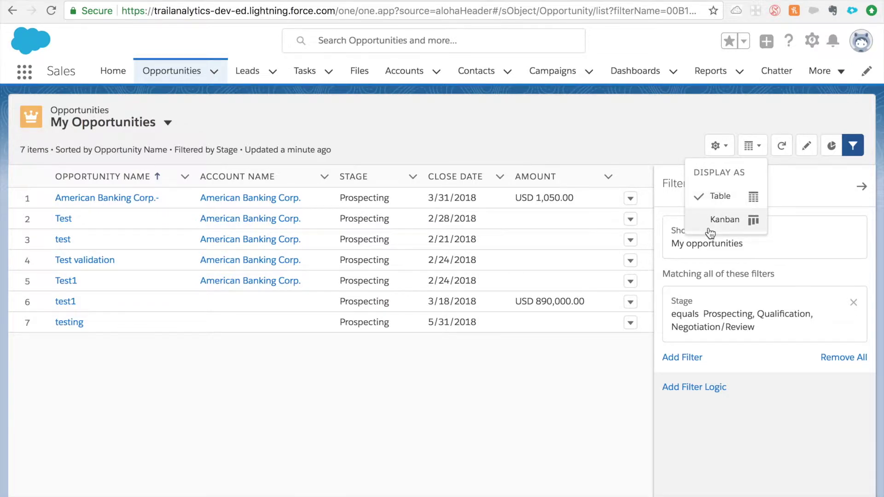
{"action": "left_click", "coordinate": [753, 220]}
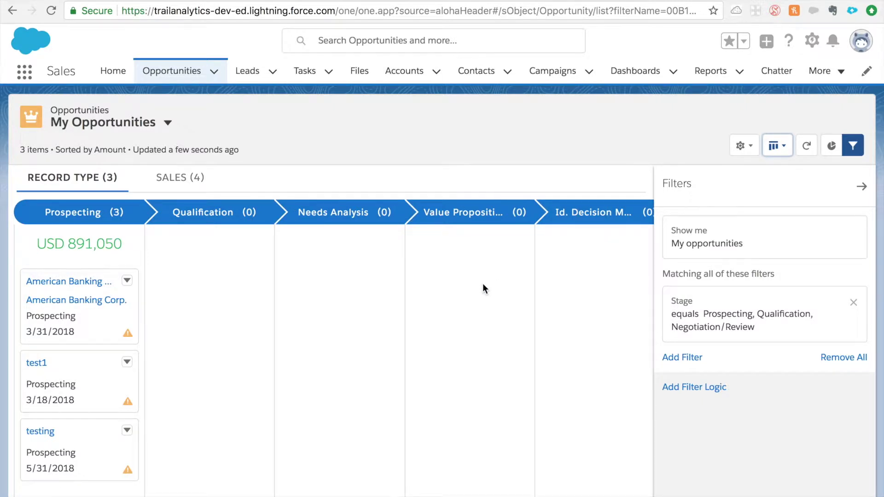
{"action": "scroll", "coordinate": [484, 286], "scroll_direction": "right", "scroll_amount": 10}
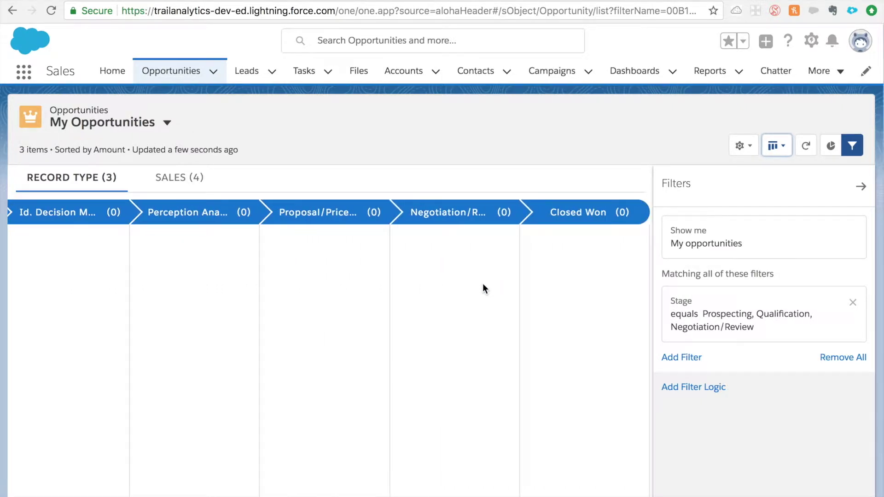
{"action": "scroll", "coordinate": [482, 284], "scroll_direction": "left", "scroll_amount": 10}
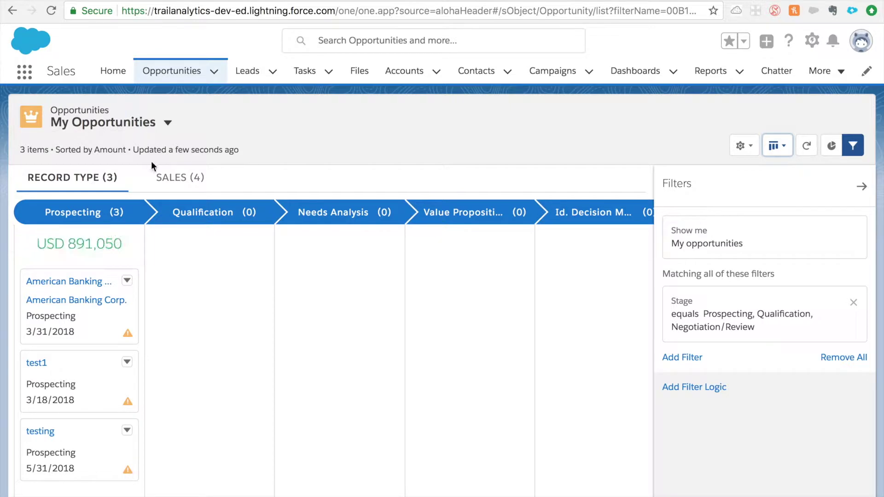
{"action": "left_click", "coordinate": [171, 178]}
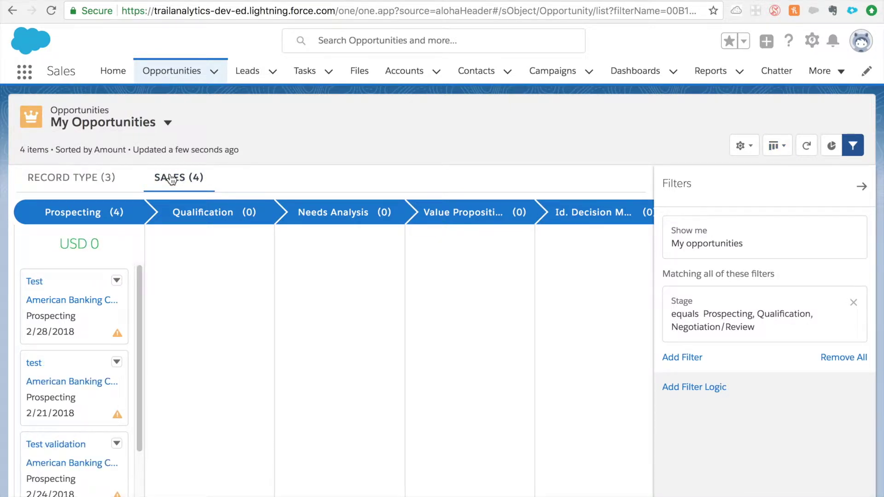
{"action": "left_click", "coordinate": [99, 179]}
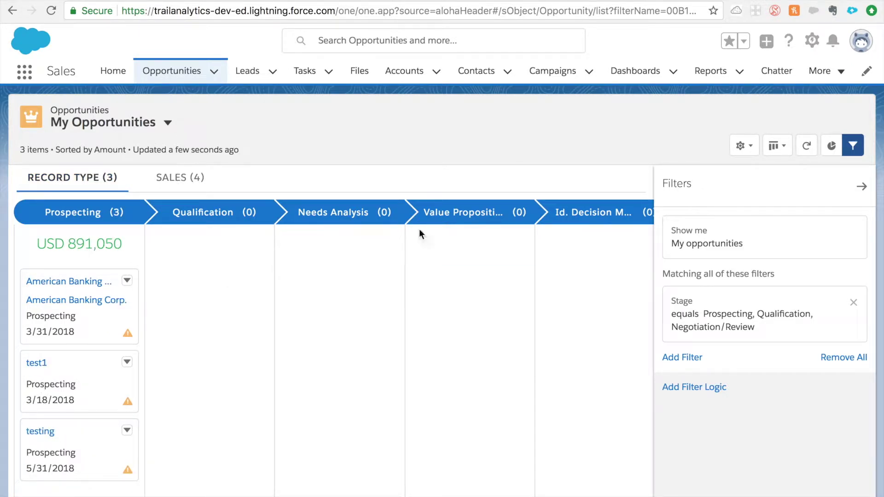
{"action": "scroll", "coordinate": [320, 306], "scroll_direction": "right", "scroll_amount": 5}
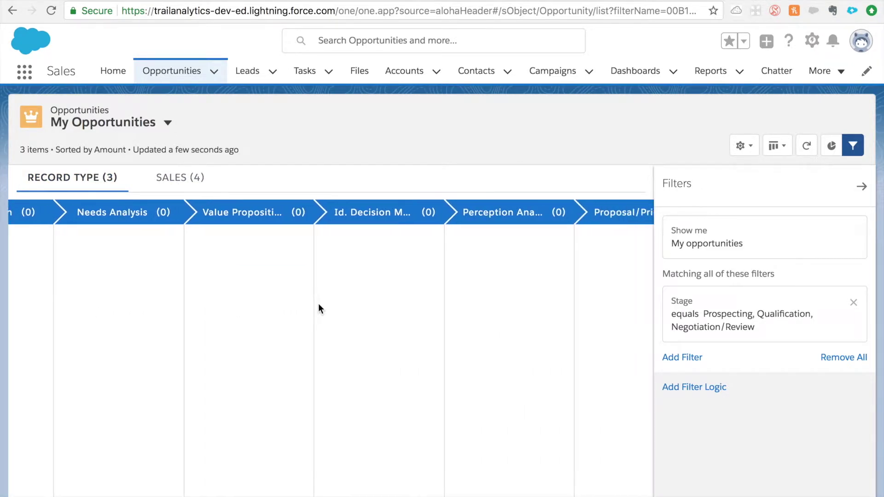
{"action": "scroll", "coordinate": [319, 303], "scroll_direction": "right", "scroll_amount": 7}
{"action": "scroll", "coordinate": [506, 215], "scroll_direction": "left", "scroll_amount": 12}
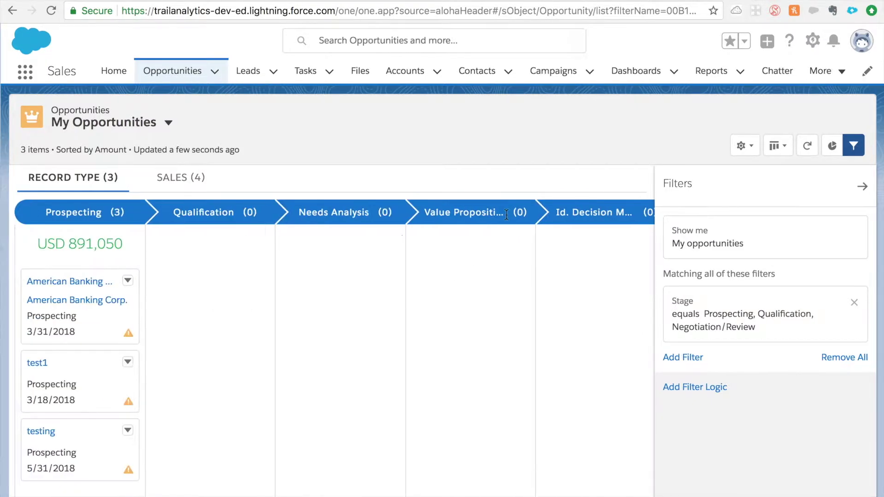
{"action": "key", "text": "super+Left"}
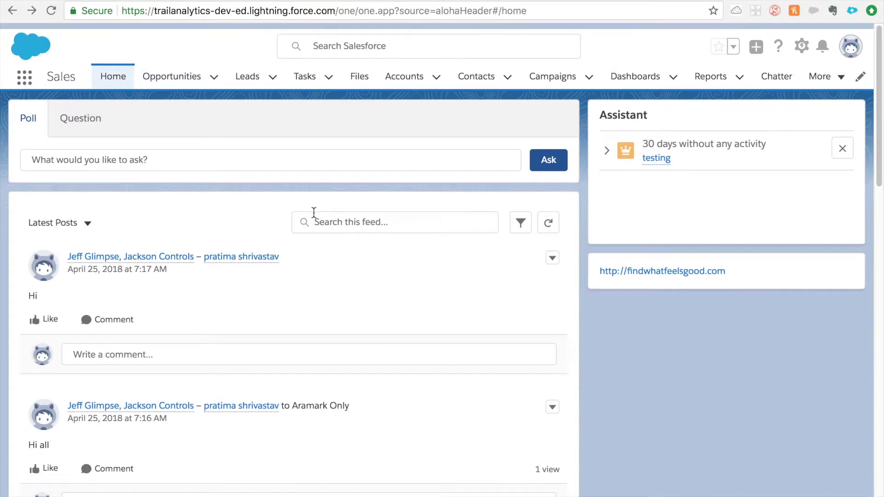
Return to the Opportunities tab and list the available opportunity list views
{"action": "left_click", "coordinate": [179, 67]}
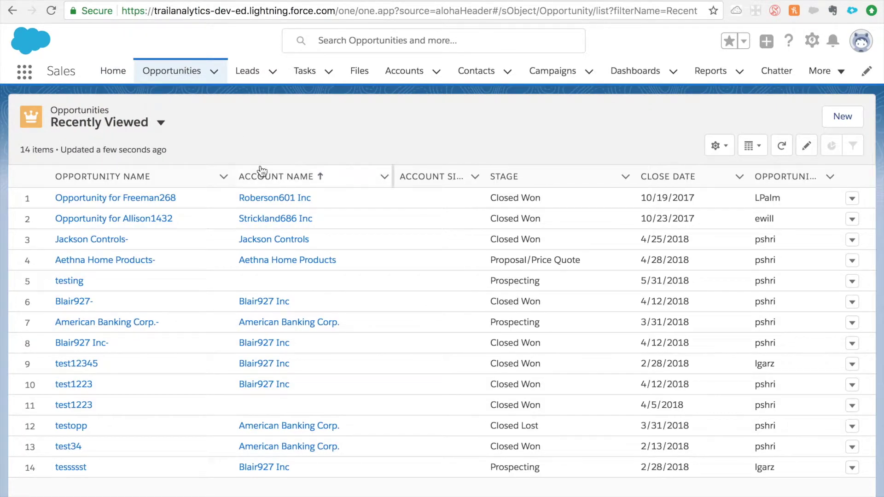
{"action": "left_click", "coordinate": [160, 125]}
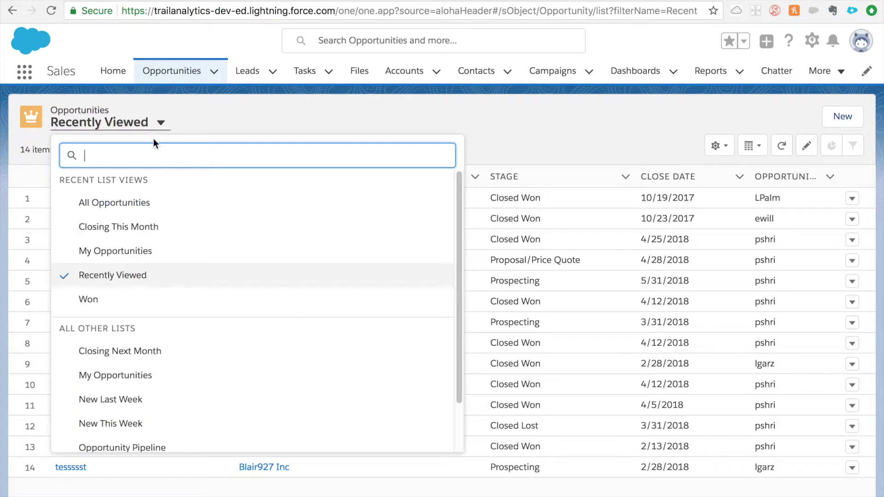
Switch to the My Opportunities list view and display it as a table
{"action": "left_click", "coordinate": [125, 252]}
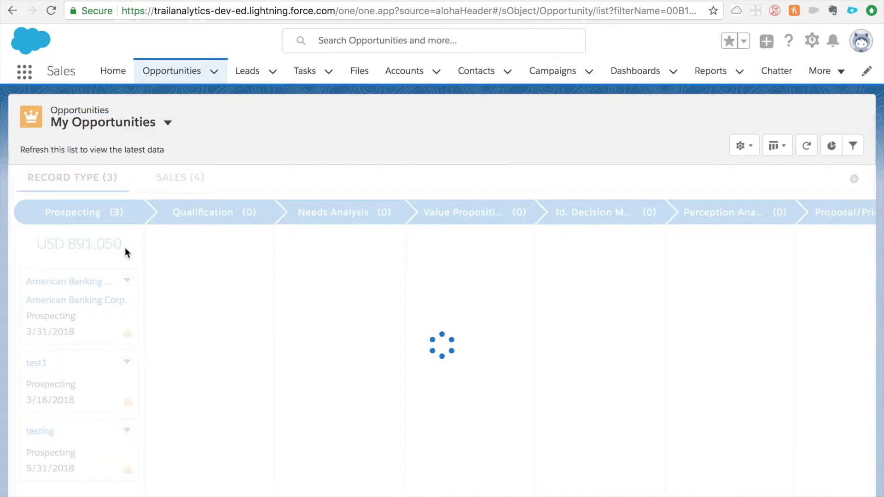
{"action": "left_click", "coordinate": [778, 146]}
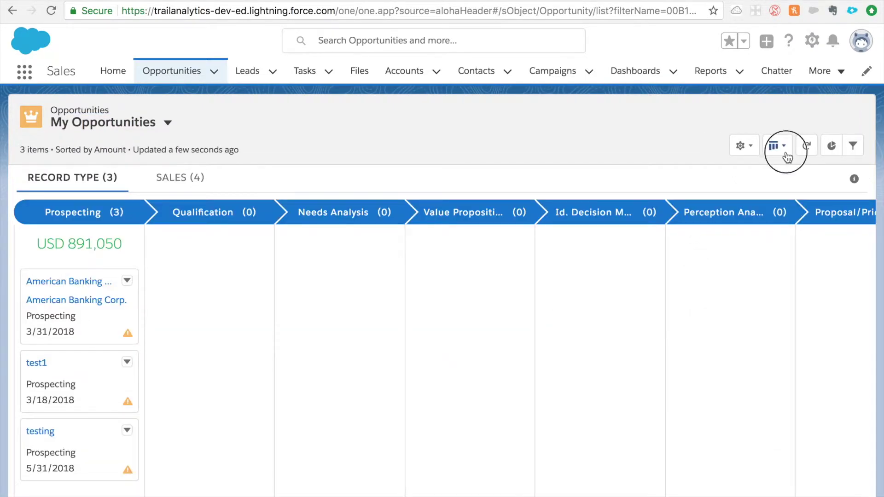
{"action": "left_click", "coordinate": [748, 193]}
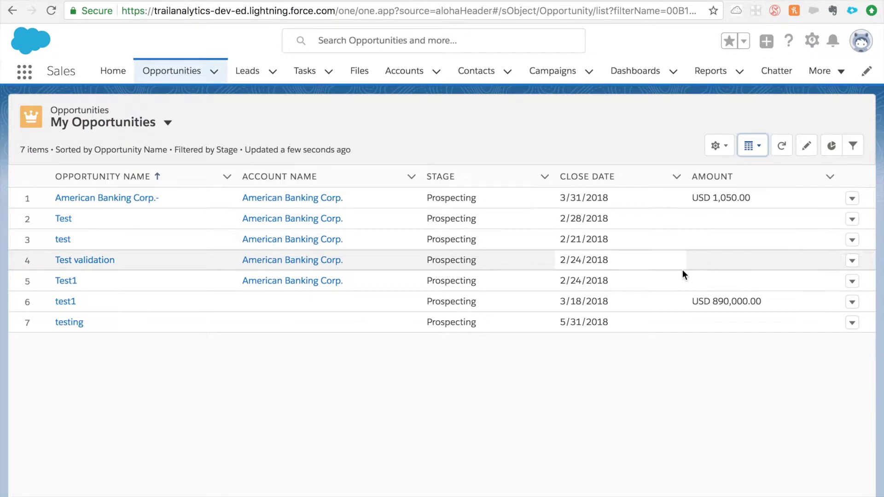
Add an Opportunity Record Type equals Sales filter, save it, and collapse the Filters panel
{"action": "left_click", "coordinate": [724, 147]}
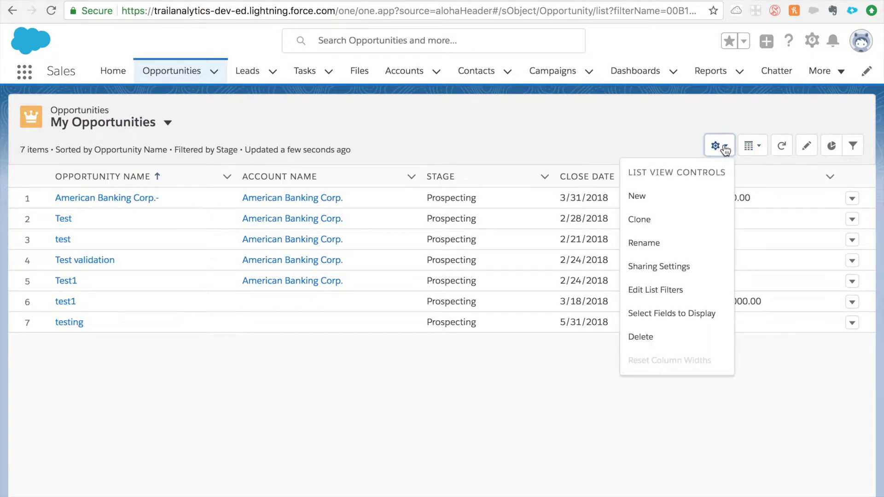
{"action": "left_click", "coordinate": [639, 295]}
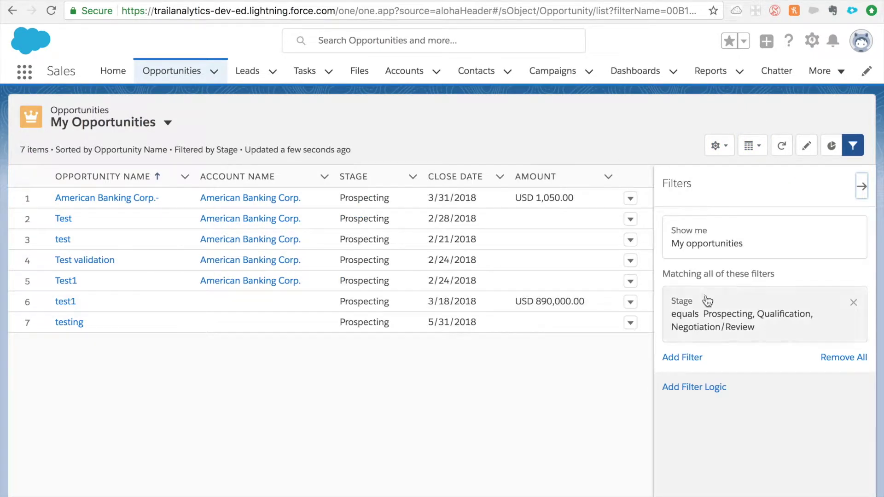
{"action": "left_click", "coordinate": [683, 358]}
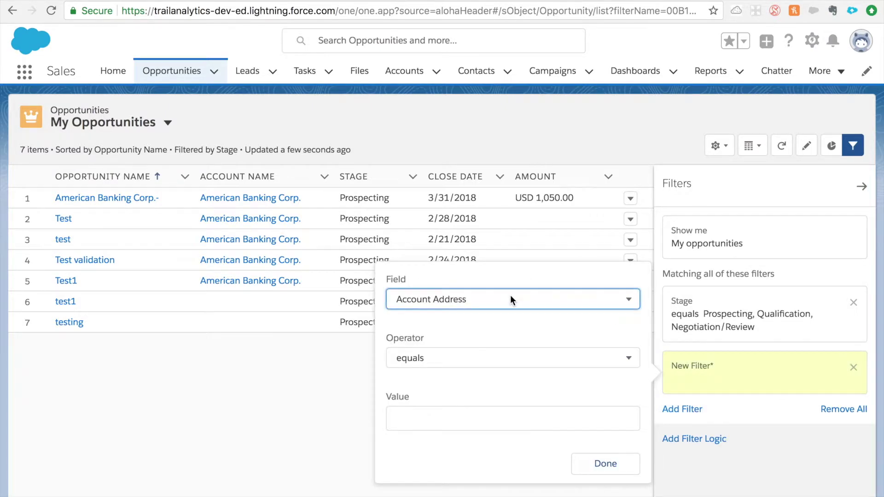
{"action": "left_click", "coordinate": [510, 300]}
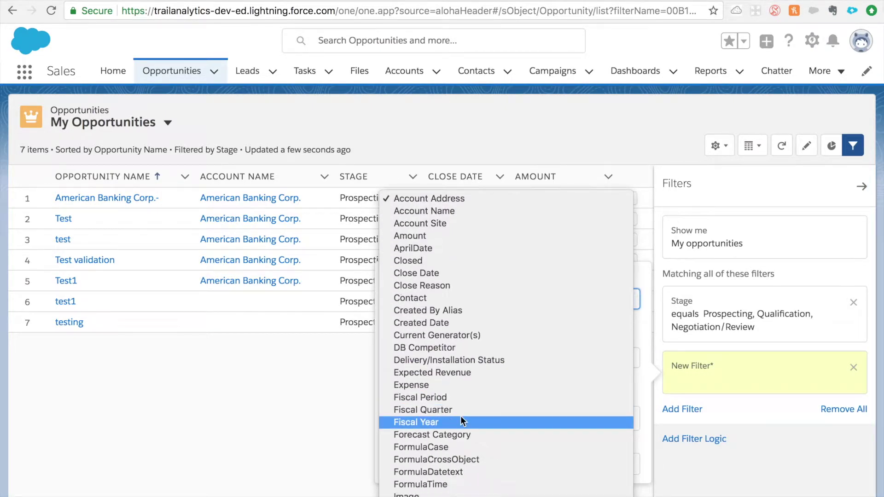
{"action": "scroll", "coordinate": [461, 421], "scroll_direction": "down", "scroll_amount": 10}
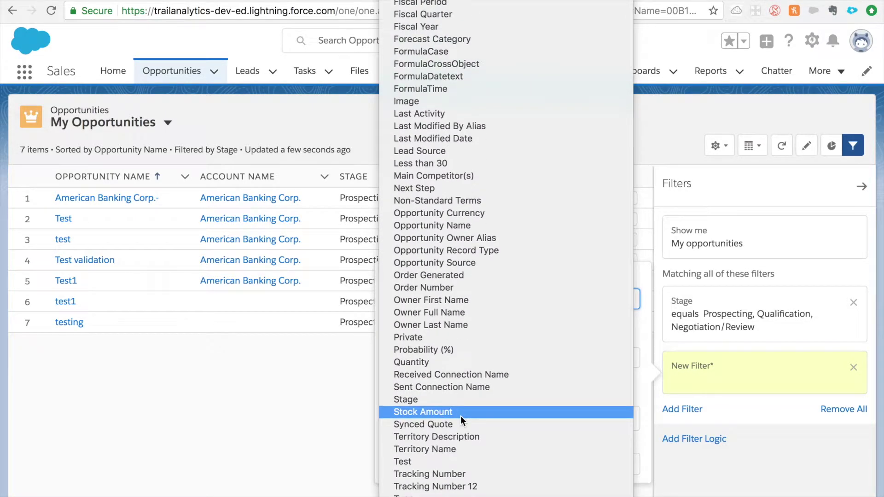
{"action": "scroll", "coordinate": [476, 369], "scroll_direction": "up", "scroll_amount": 1}
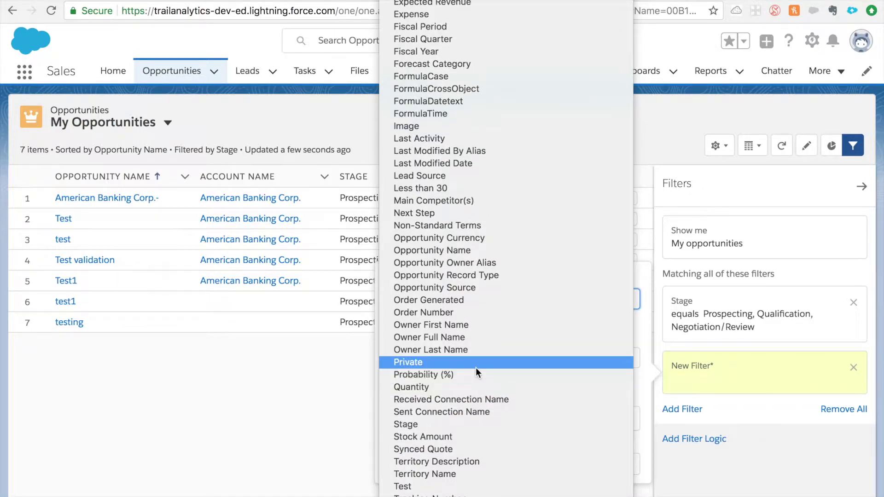
{"action": "left_click", "coordinate": [514, 275]}
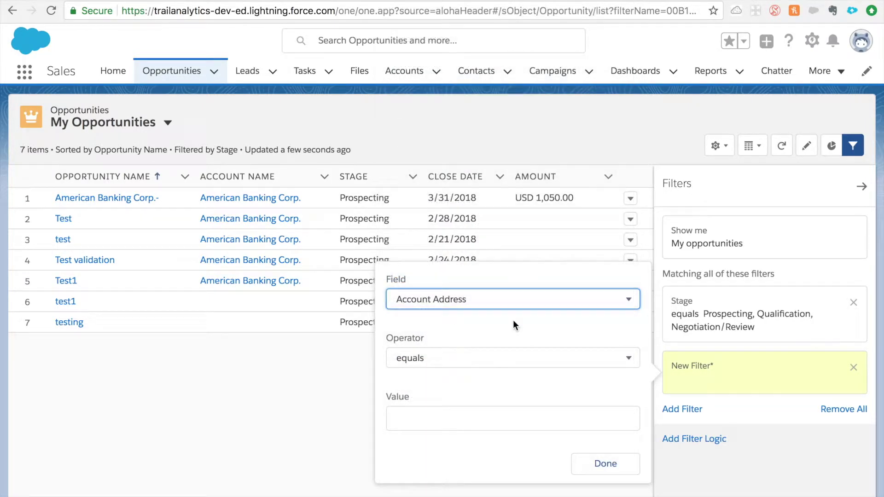
{"action": "left_click", "coordinate": [474, 423]}
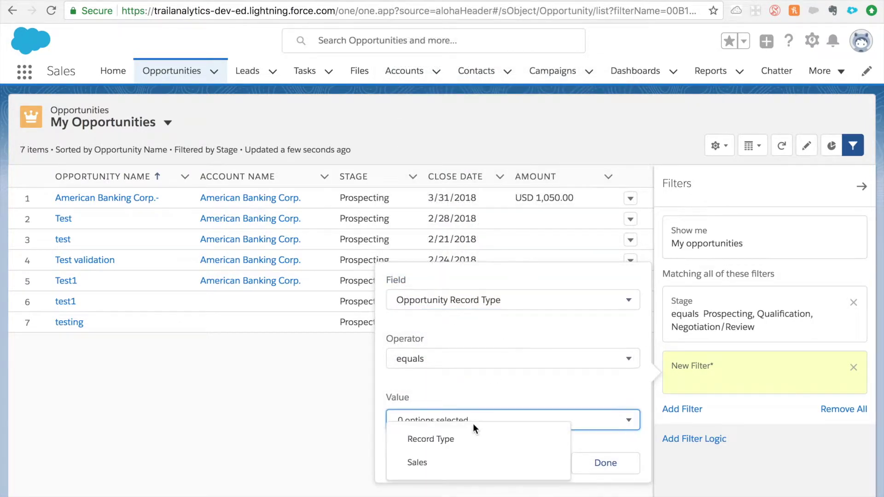
{"action": "left_click", "coordinate": [455, 463]}
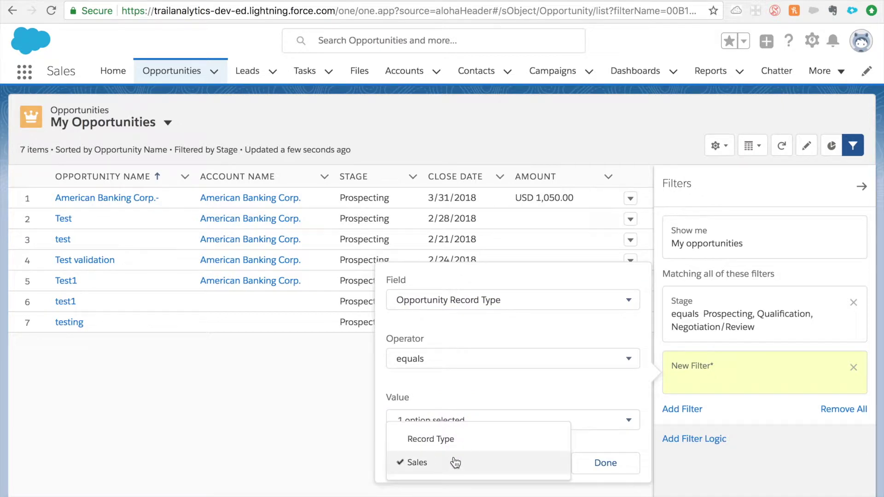
{"action": "left_click", "coordinate": [584, 465]}
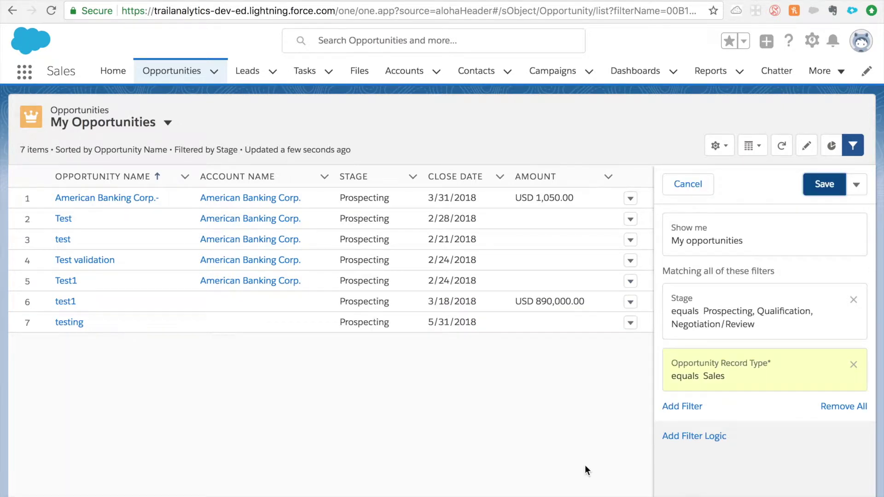
{"action": "left_click", "coordinate": [824, 185]}
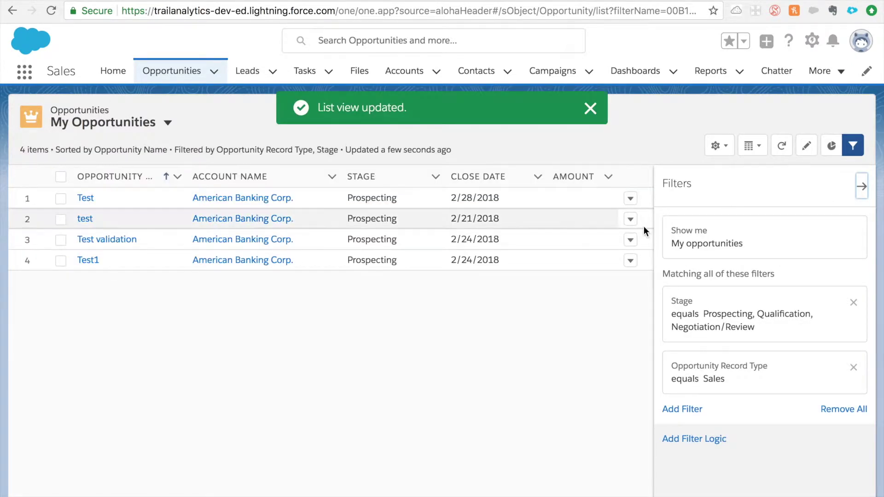
{"action": "left_click", "coordinate": [860, 188]}
Rename the second opportunity inline to 'testing 234' by appending 'ing 234', and save
{"action": "left_click", "coordinate": [806, 147]}
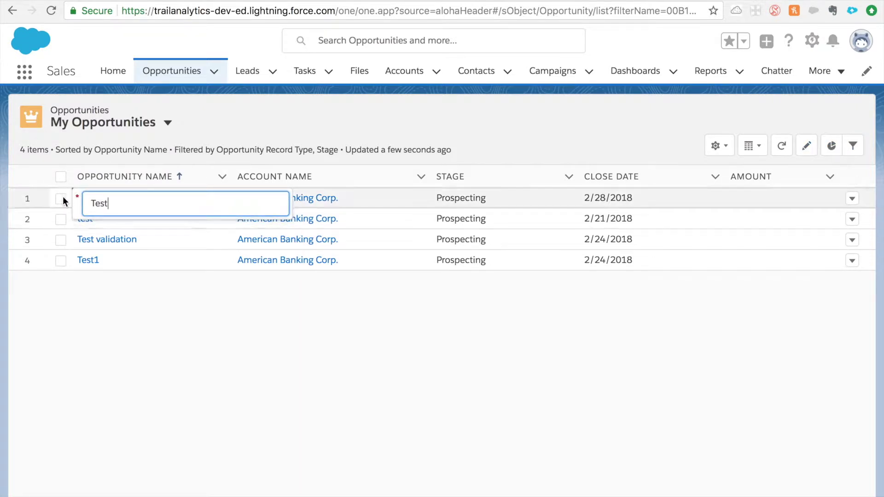
{"action": "left_click", "coordinate": [61, 220]}
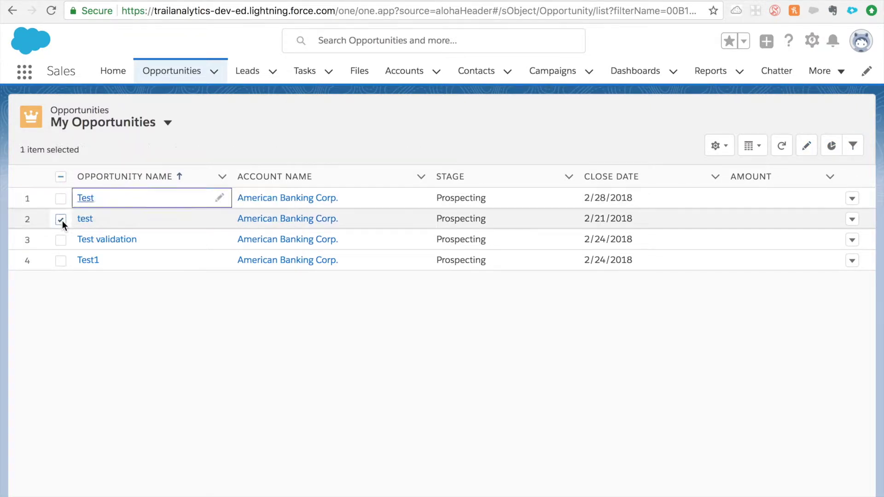
{"action": "left_click", "coordinate": [62, 219]}
{"action": "double_click", "coordinate": [135, 223]}
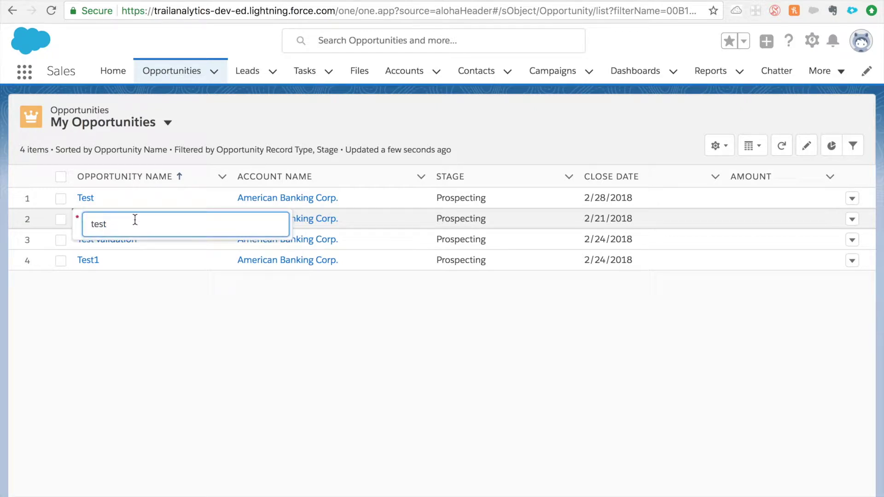
{"action": "type", "text": "ing 234"}
{"action": "key", "text": "Return"}
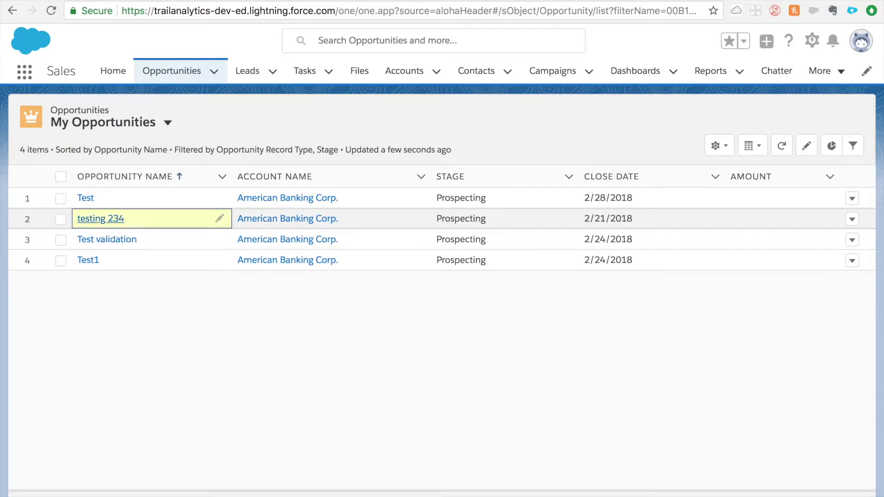
{"action": "left_click", "coordinate": [478, 492]}
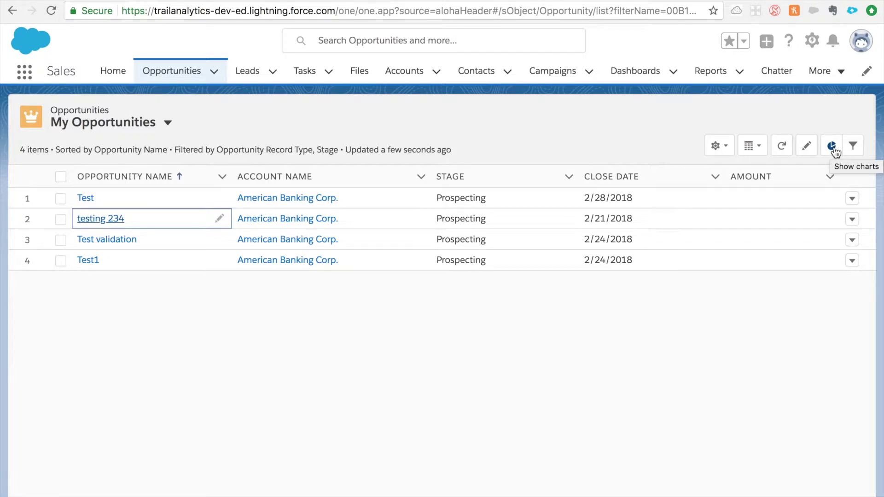
{"action": "left_click", "coordinate": [832, 146]}
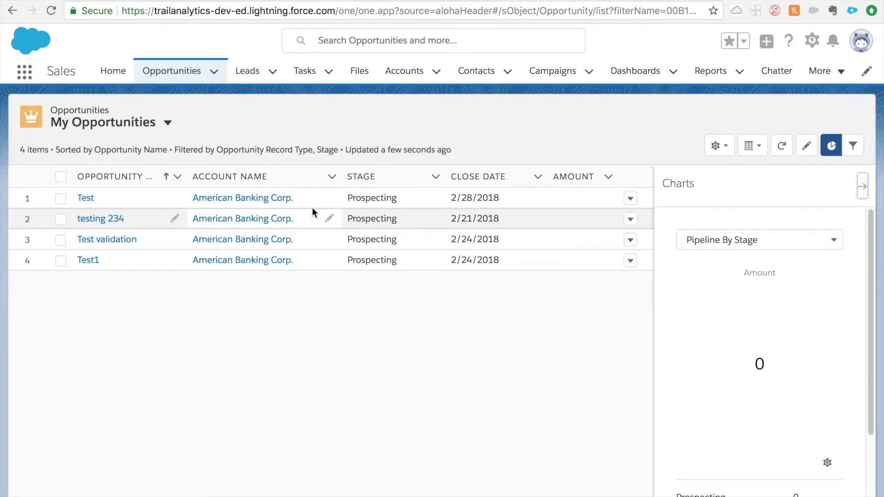
Switch the chart to Pipeline By Fiscal Period, then back to Pipeline By Stage
{"action": "left_click", "coordinate": [799, 248]}
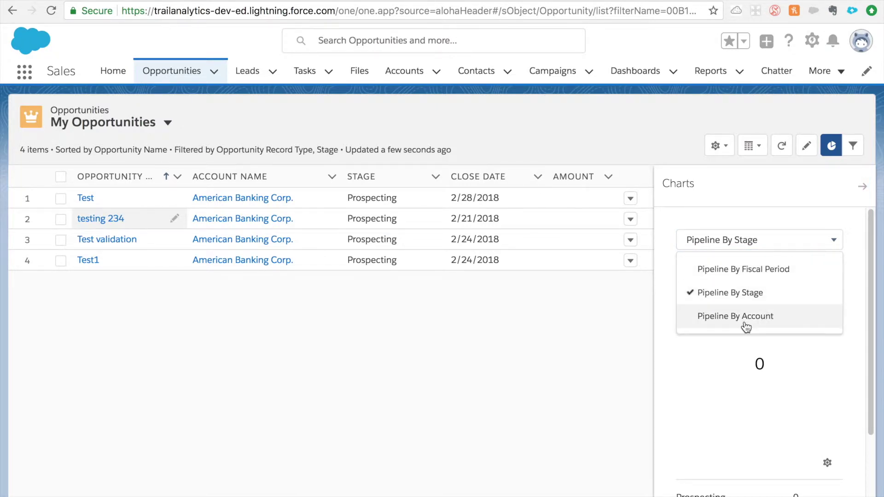
{"action": "left_click", "coordinate": [788, 271]}
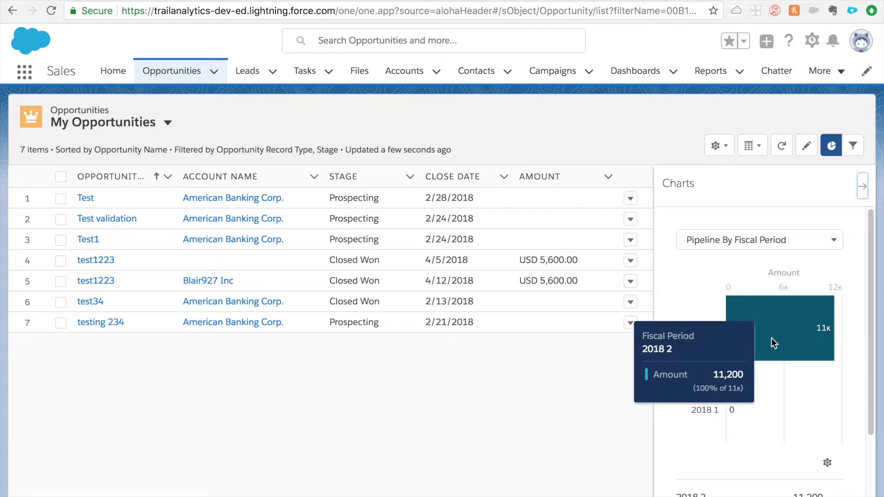
{"action": "left_click", "coordinate": [831, 243]}
{"action": "left_click", "coordinate": [782, 293]}
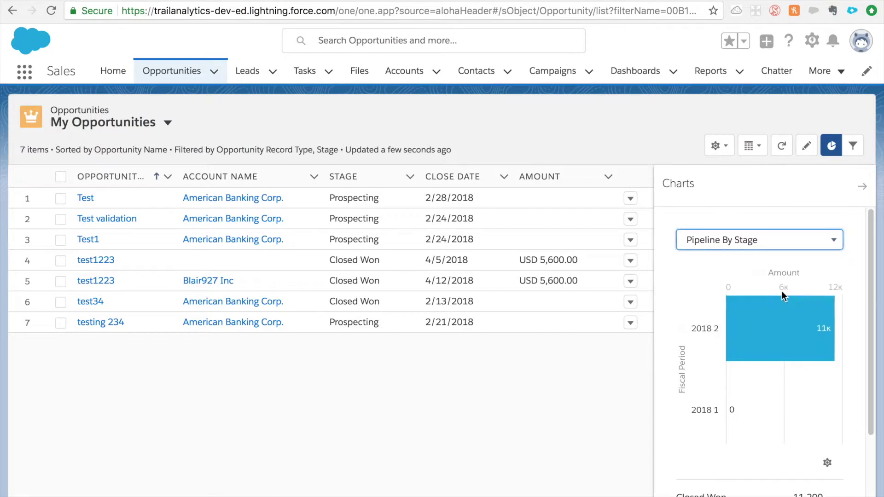
{"action": "mouse_move", "coordinate": [767, 303]}
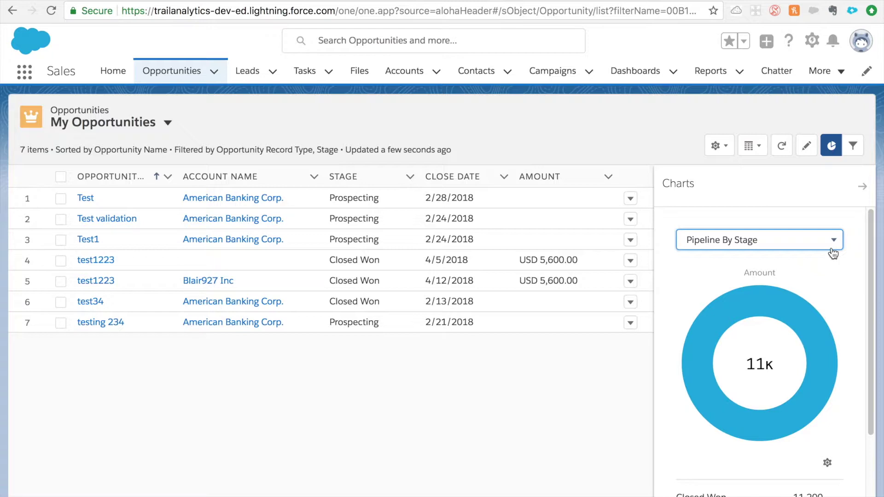
Display the Pipeline By Stage chart as a Horizontal Bar Chart
{"action": "left_click", "coordinate": [827, 463]}
{"action": "scroll", "coordinate": [822, 476], "scroll_direction": "down", "scroll_amount": 2}
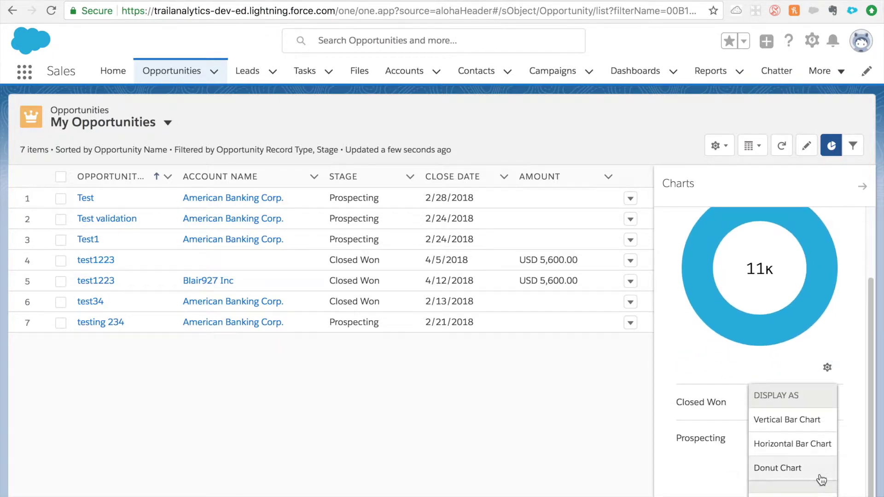
{"action": "left_click", "coordinate": [818, 443]}
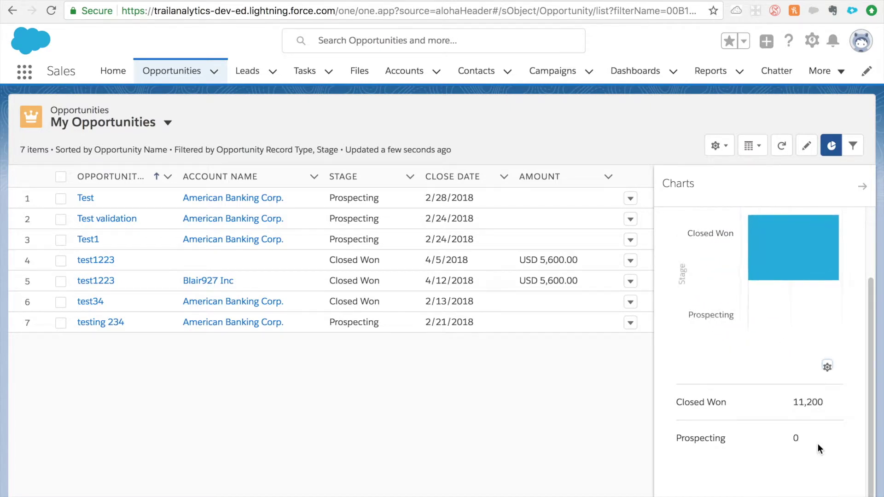
{"action": "scroll", "coordinate": [818, 449], "scroll_direction": "up", "scroll_amount": 1}
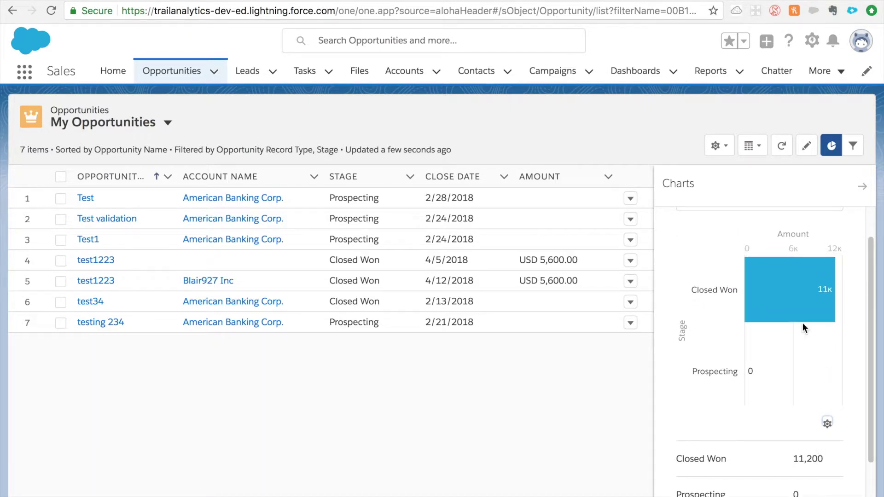
{"action": "mouse_move", "coordinate": [810, 306]}
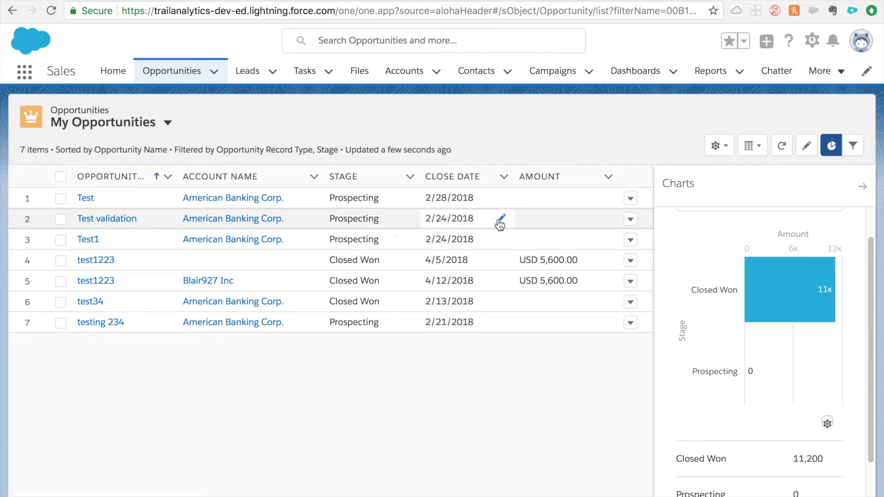
{"action": "double_click", "coordinate": [558, 241]}
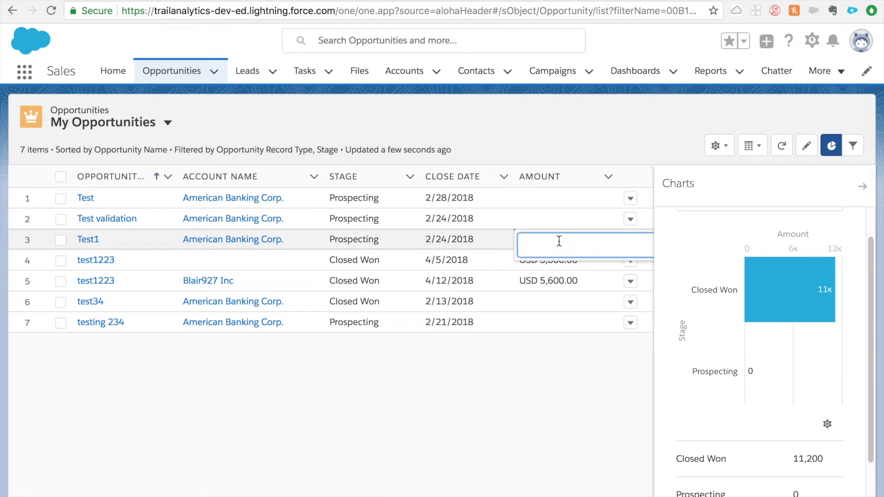
Change Test1's Amount to 590,000 and save the edit
{"action": "type", "text": "590000"}
{"action": "key", "text": "Return"}
{"action": "left_click", "coordinate": [346, 493]}
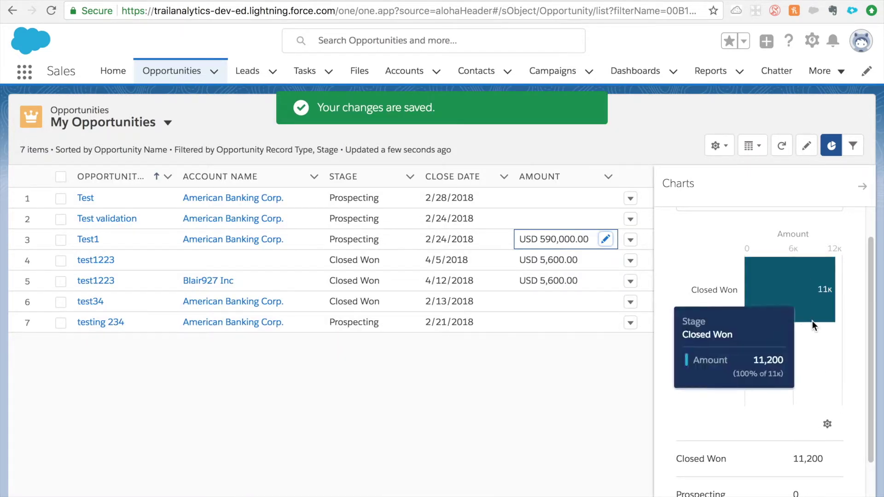
Refresh the side panel so the Pipeline By Stage donut shows the new 601K total
{"action": "left_click", "coordinate": [854, 148]}
{"action": "left_click", "coordinate": [834, 149]}
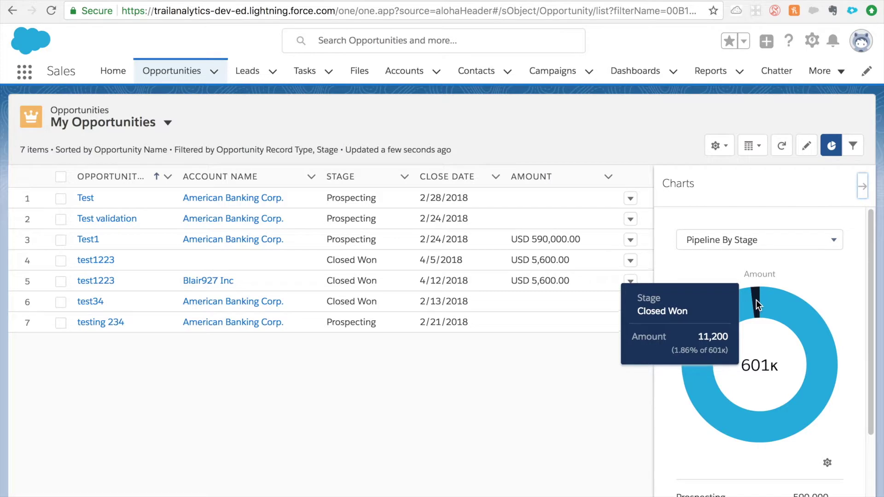
{"action": "mouse_move", "coordinate": [732, 311]}
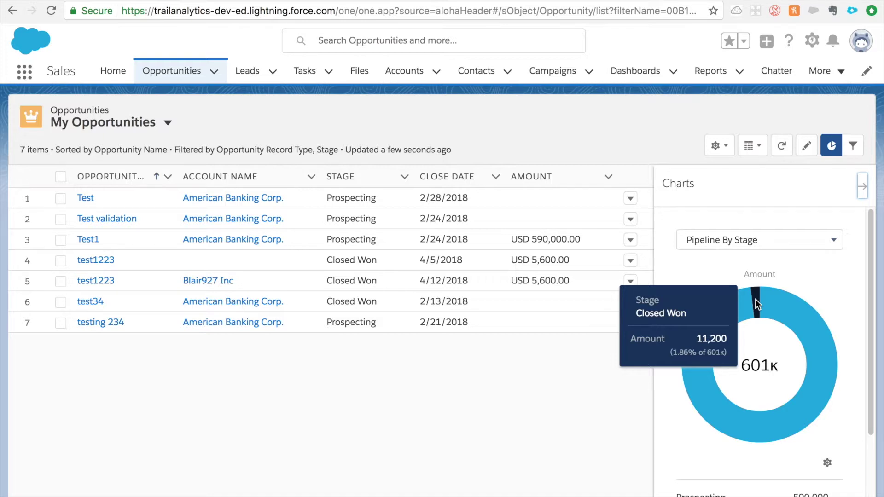
Start a new chart named 'Opps Closing Next Month'
{"action": "left_click", "coordinate": [828, 464]}
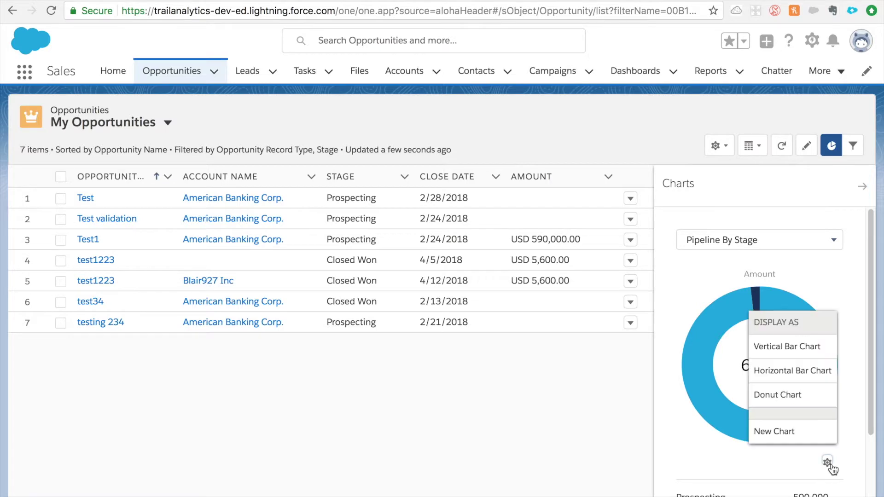
{"action": "left_click", "coordinate": [804, 433]}
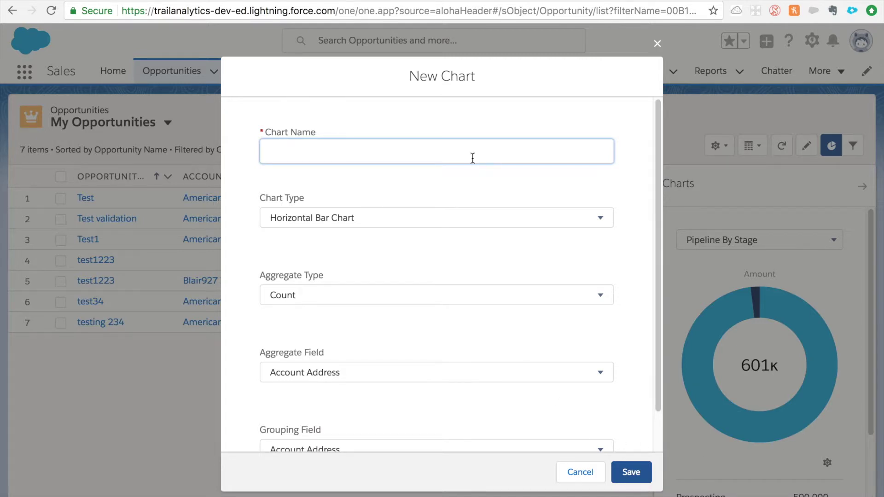
{"action": "type", "text": "Opps CLosing Next Mon"}
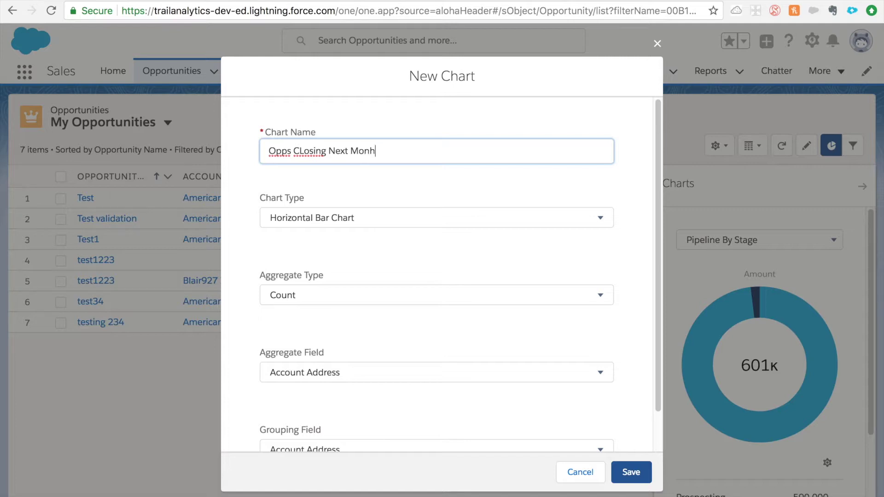
{"action": "type", "text": "th"}
{"action": "left_click", "coordinate": [303, 153]}
{"action": "key", "text": "BackSpace"}
{"action": "type", "text": "l"}
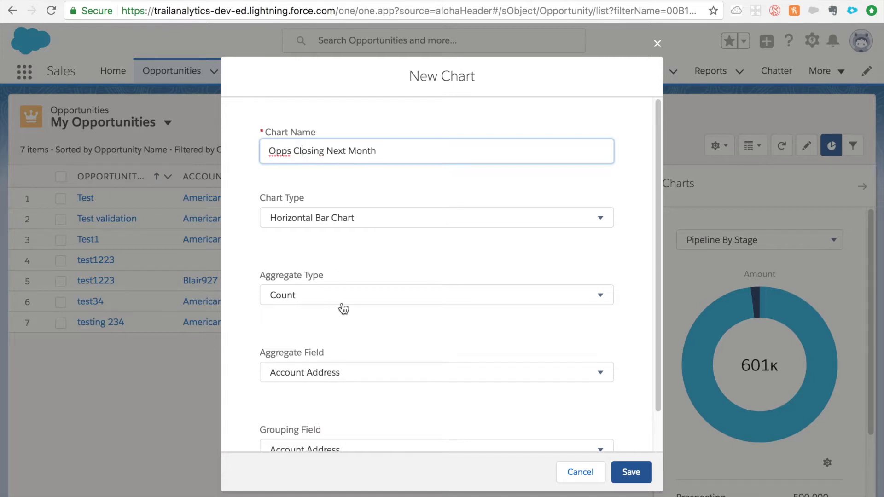
Make the chart sum Amount grouped by Close Date, and save it
{"action": "left_click", "coordinate": [343, 308]}
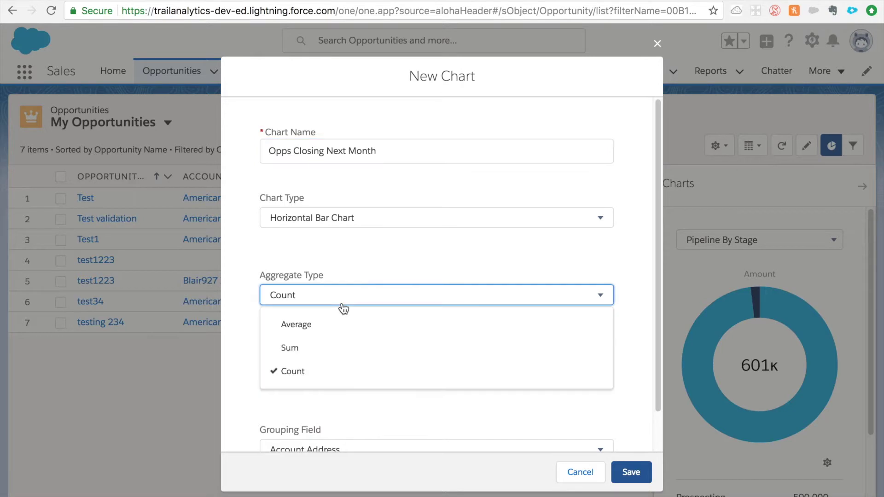
{"action": "left_click", "coordinate": [325, 356]}
{"action": "scroll", "coordinate": [325, 374], "scroll_direction": "down", "scroll_amount": 1}
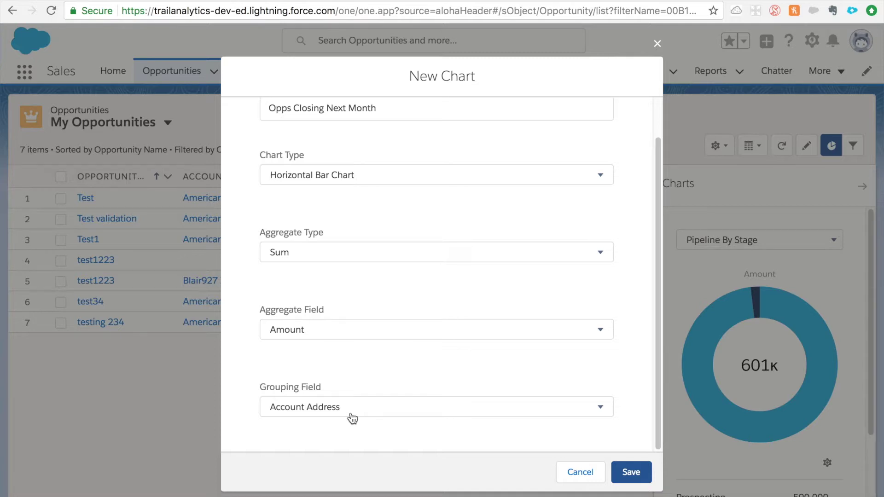
{"action": "left_click", "coordinate": [367, 416]}
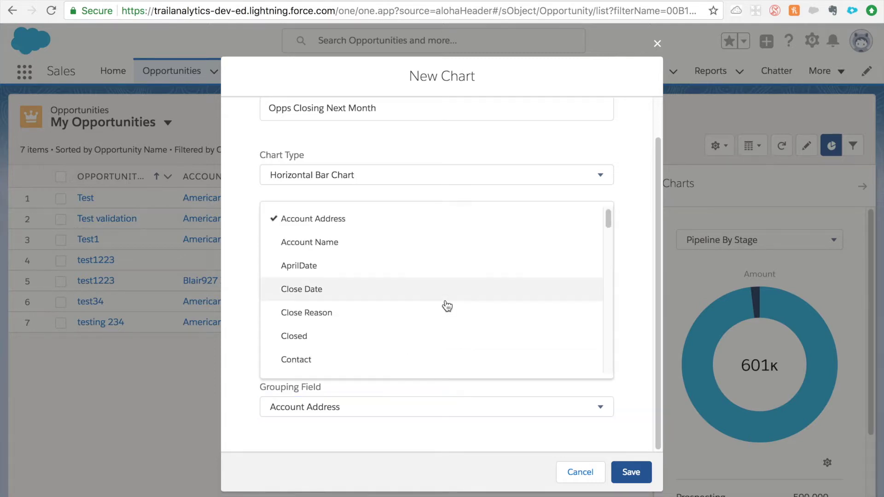
{"action": "scroll", "coordinate": [446, 306], "scroll_direction": "down", "scroll_amount": 2}
{"action": "left_click", "coordinate": [469, 258]}
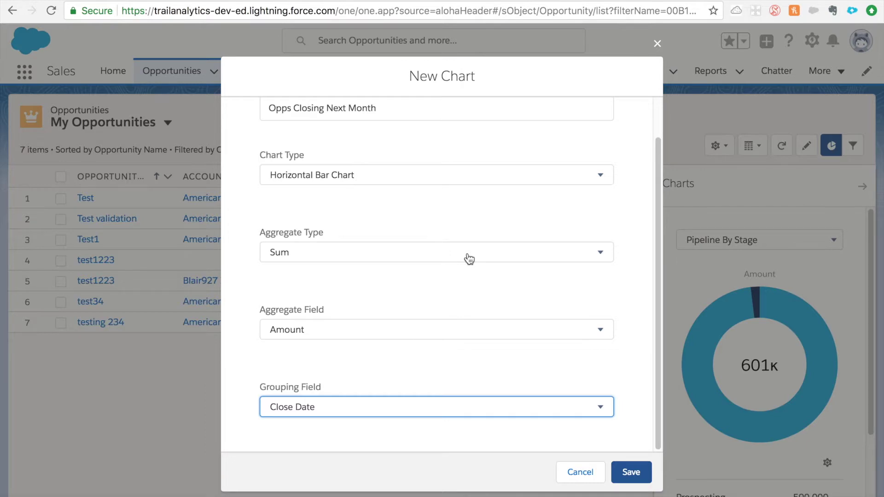
{"action": "left_click", "coordinate": [628, 473]}
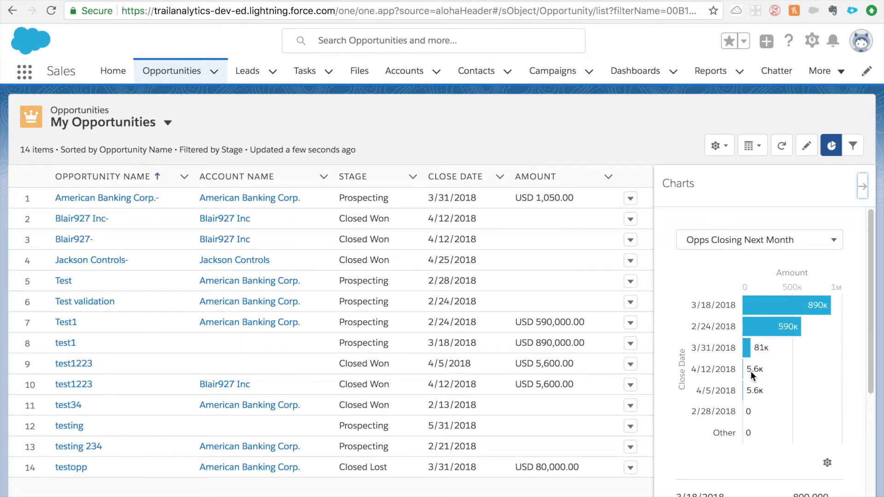
Show the opportunity list's filters in the side panel
{"action": "left_click", "coordinate": [854, 154]}
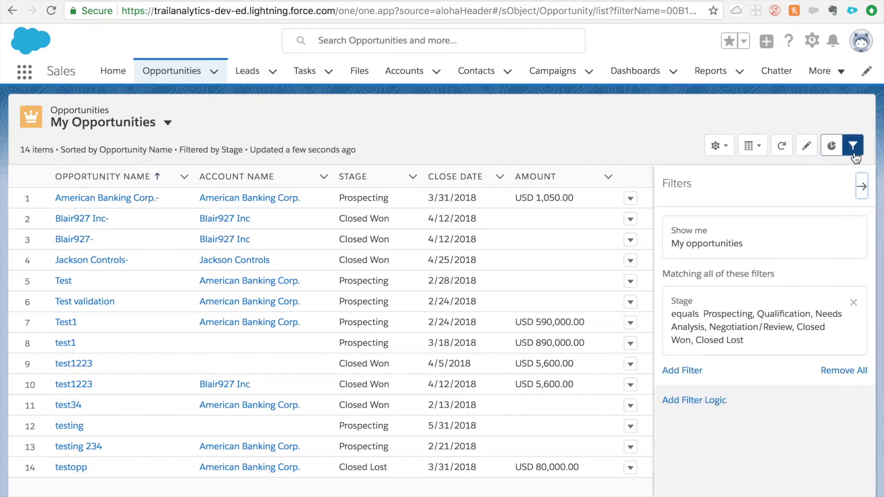
Widen the list to all opportunities and add a filter on Close Date
{"action": "left_click", "coordinate": [790, 245]}
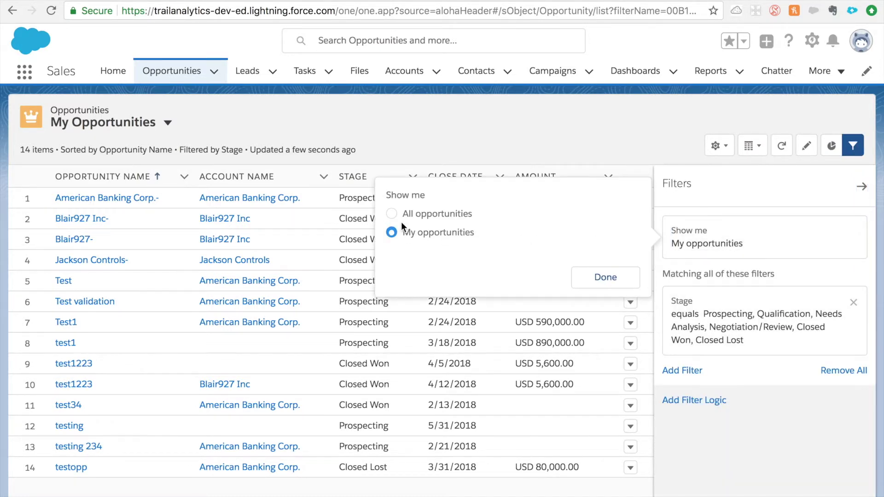
{"action": "left_click", "coordinate": [626, 284]}
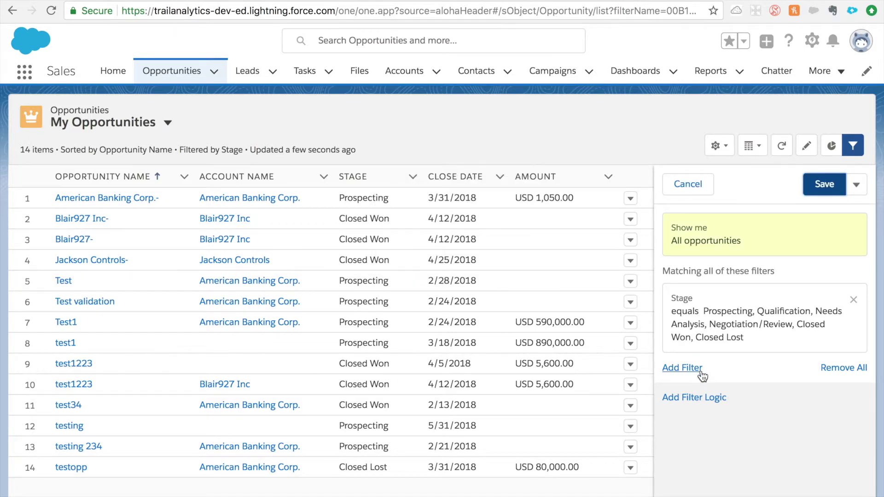
{"action": "left_click", "coordinate": [683, 368]}
{"action": "left_click", "coordinate": [558, 314]}
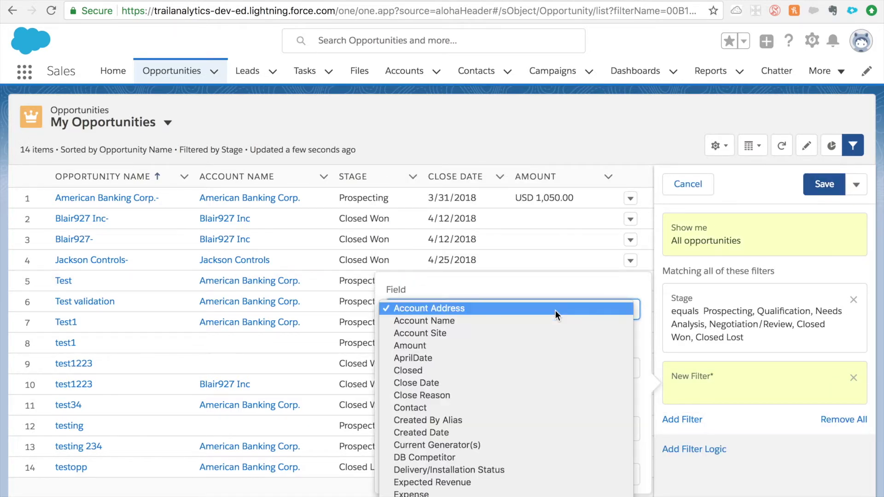
{"action": "left_click", "coordinate": [522, 382]}
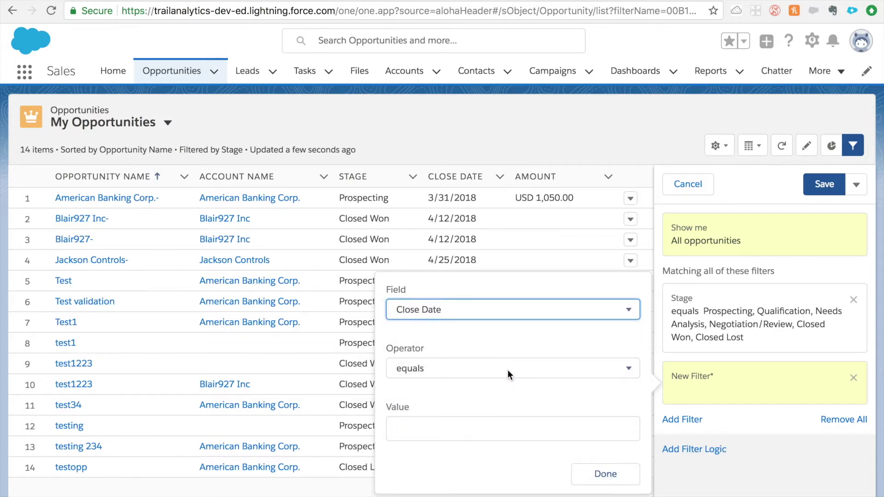
Set Close Date to equal 'next month', save the list view, and show its chart
{"action": "left_click", "coordinate": [474, 417]}
{"action": "type", "text": "next "}
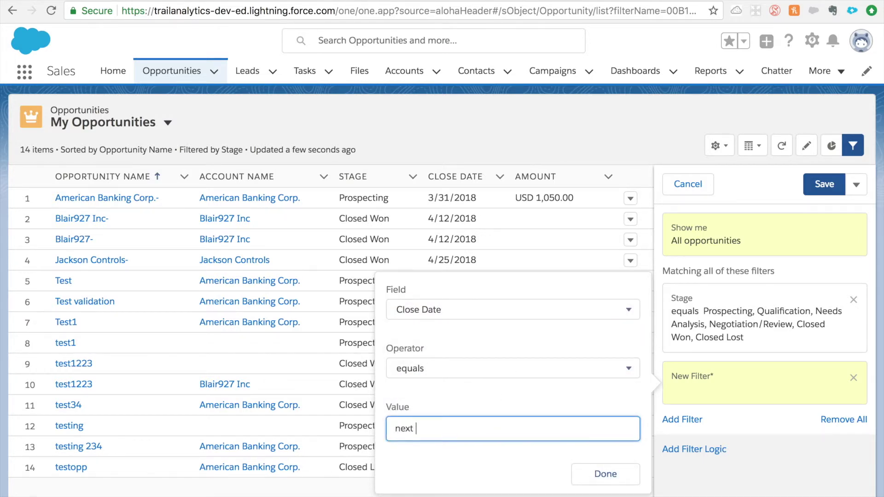
{"action": "type", "text": "month"}
{"action": "left_click", "coordinate": [587, 479]}
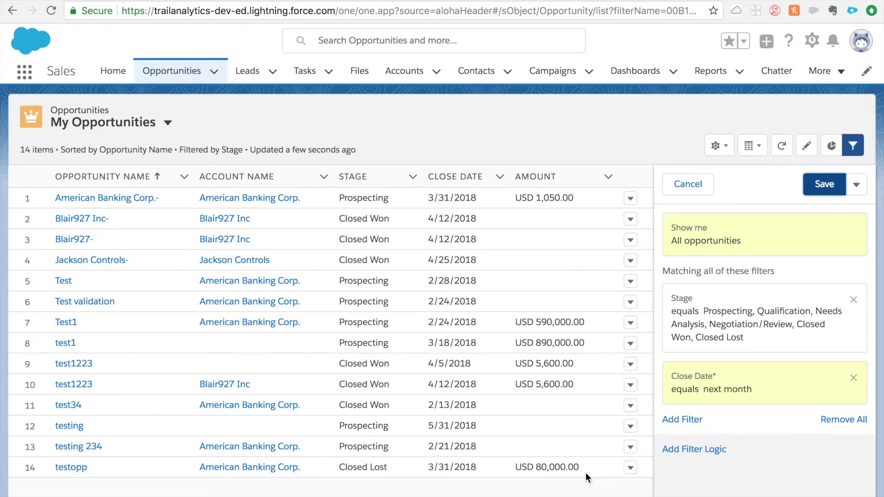
{"action": "left_click", "coordinate": [818, 193]}
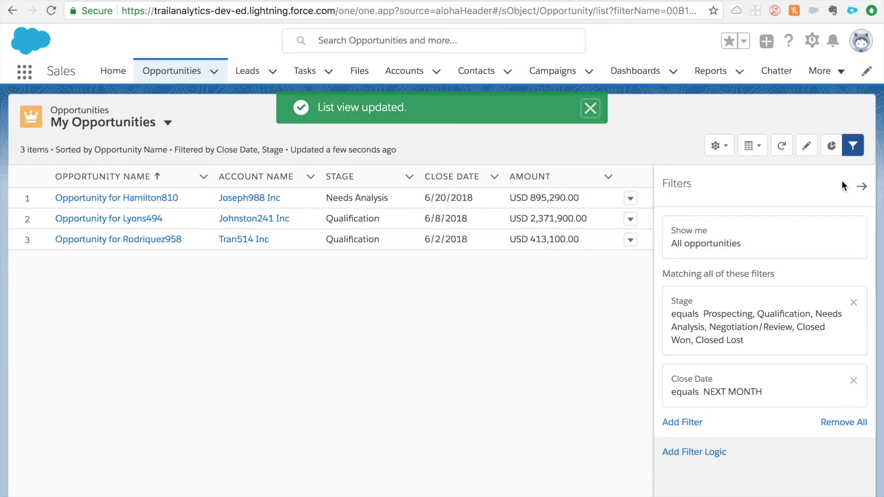
{"action": "left_click", "coordinate": [832, 155]}
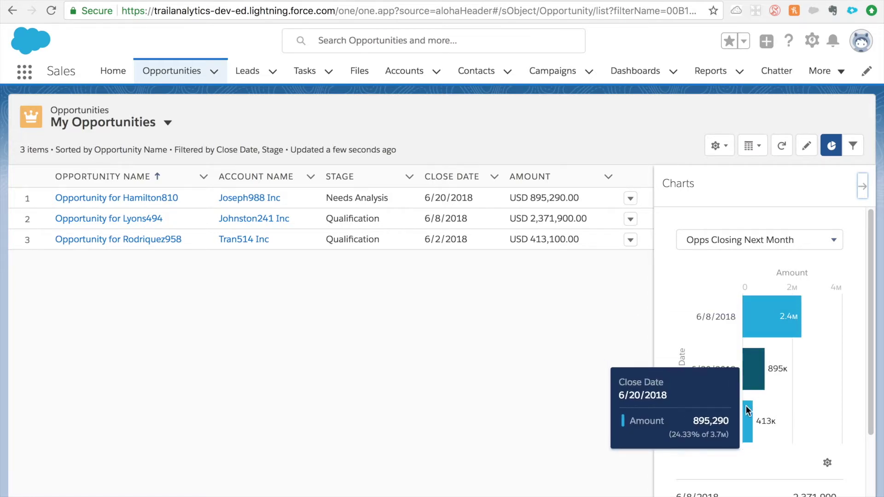
Review the chart's data table, then go to the Accounts list
{"action": "scroll", "coordinate": [738, 450], "scroll_direction": "down", "scroll_amount": 3}
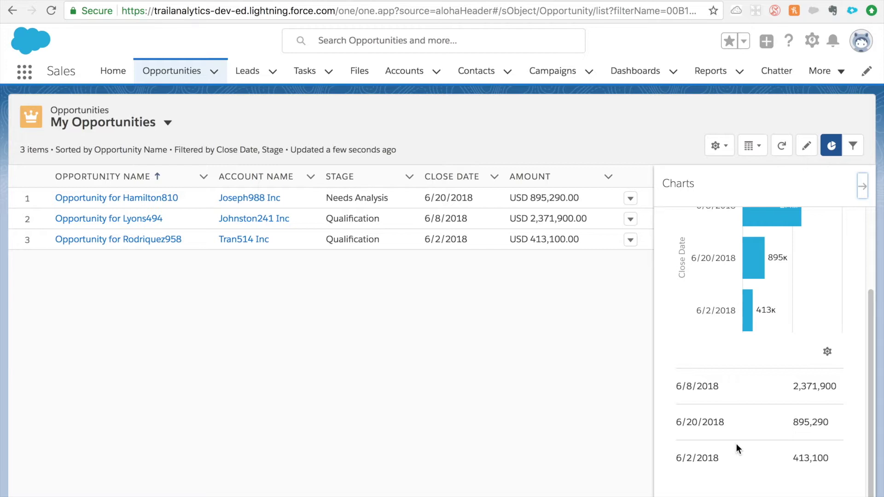
{"action": "scroll", "coordinate": [737, 444], "scroll_direction": "up", "scroll_amount": 3}
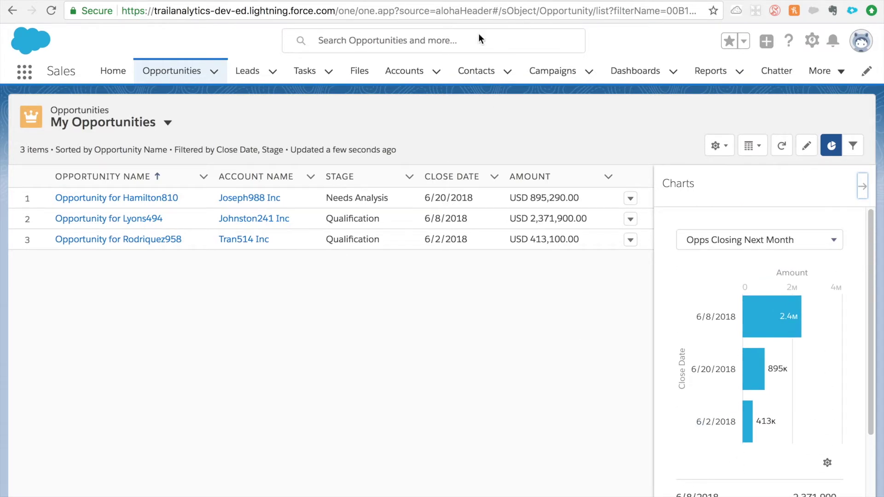
{"action": "left_click", "coordinate": [415, 80]}
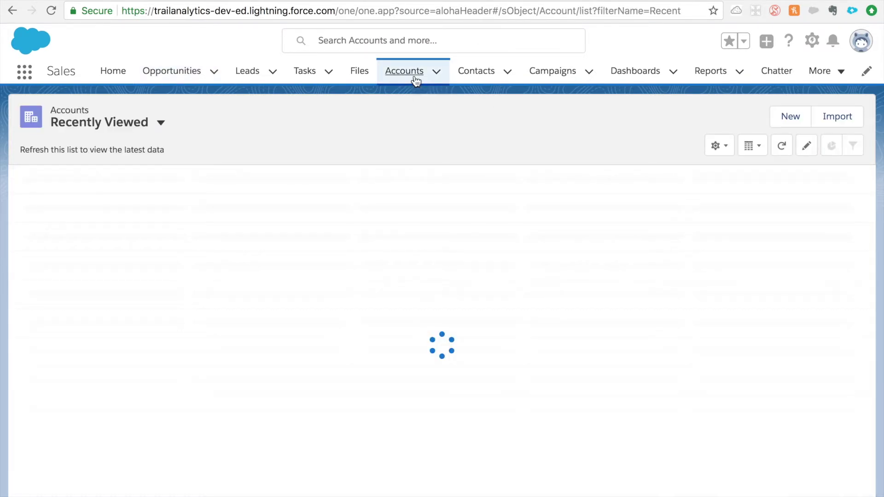
Switch to the All Accounts list view and show its charts
{"action": "left_click", "coordinate": [145, 129]}
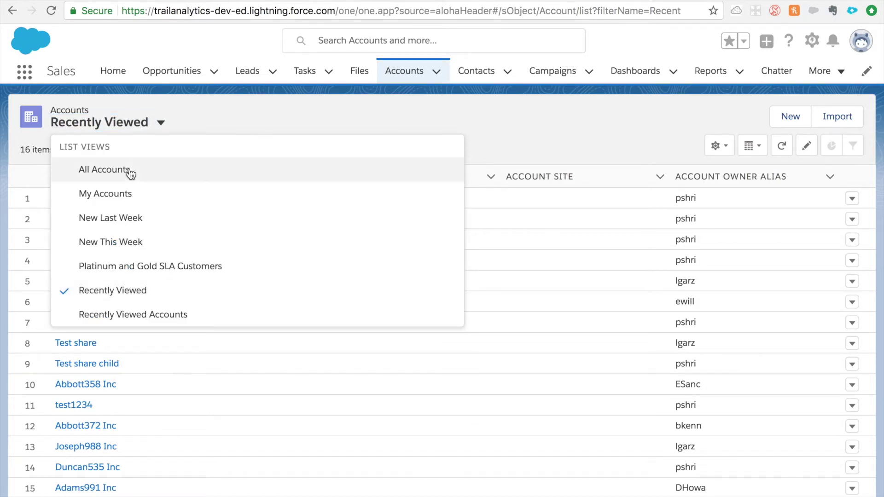
{"action": "left_click", "coordinate": [130, 170]}
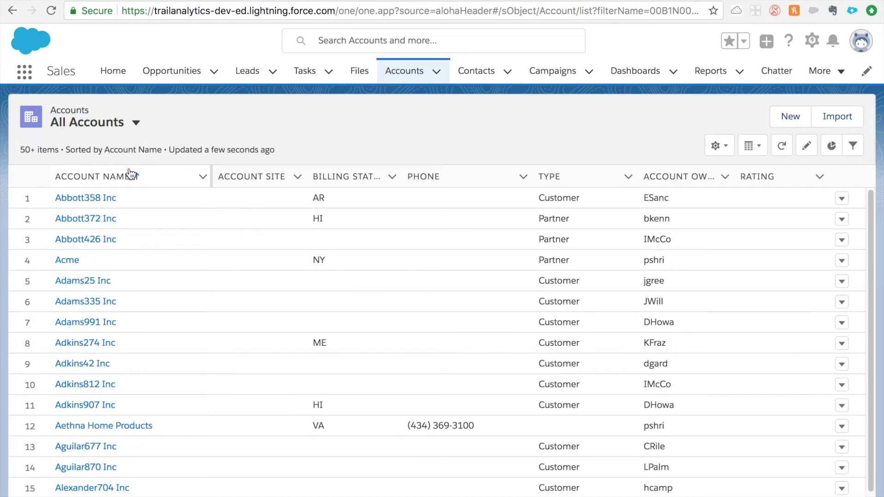
{"action": "left_click", "coordinate": [832, 147]}
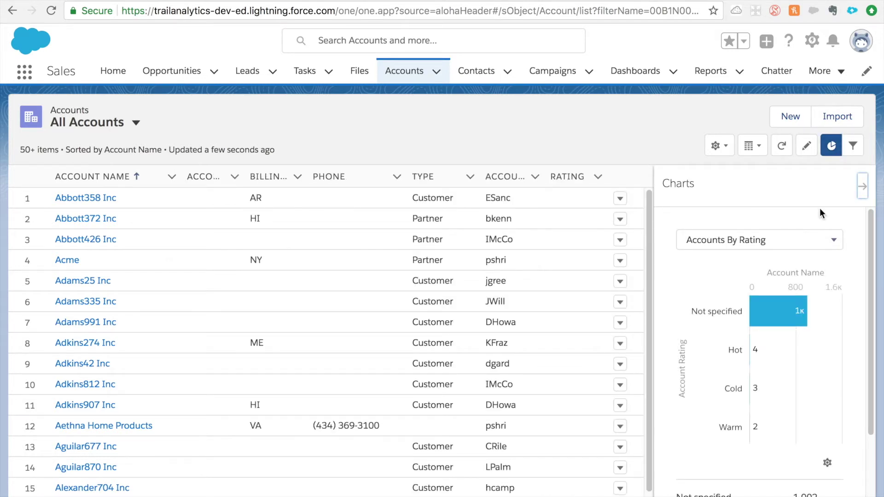
Preview the Accounts By Industry chart, then return to Accounts By Rating
{"action": "left_click", "coordinate": [823, 251]}
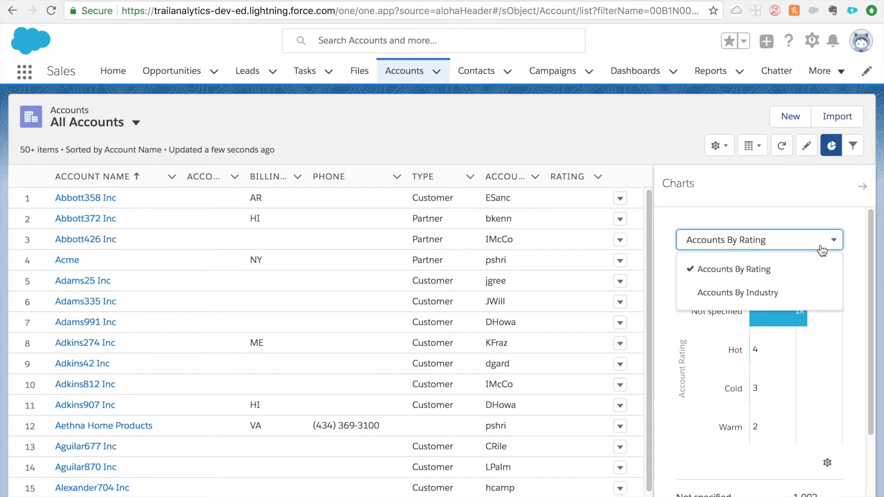
{"action": "scroll", "coordinate": [798, 279], "scroll_direction": "down", "scroll_amount": 1}
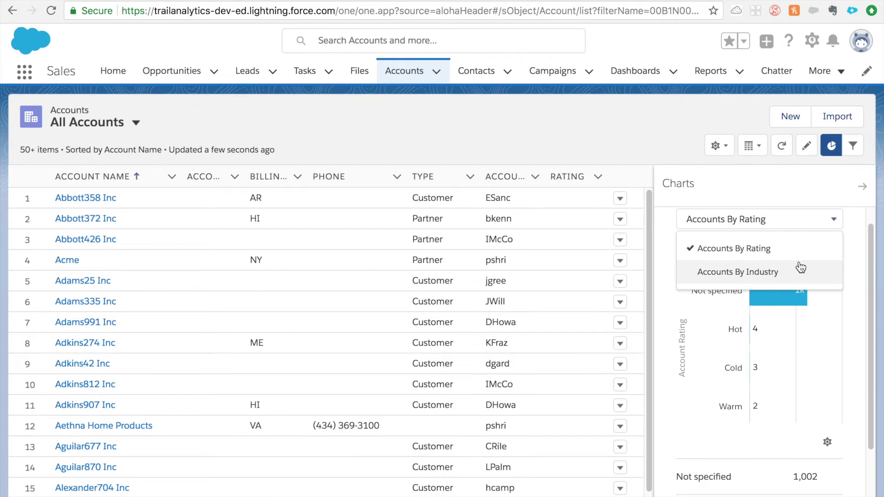
{"action": "scroll", "coordinate": [800, 266], "scroll_direction": "up", "scroll_amount": 1}
{"action": "left_click", "coordinate": [786, 290]}
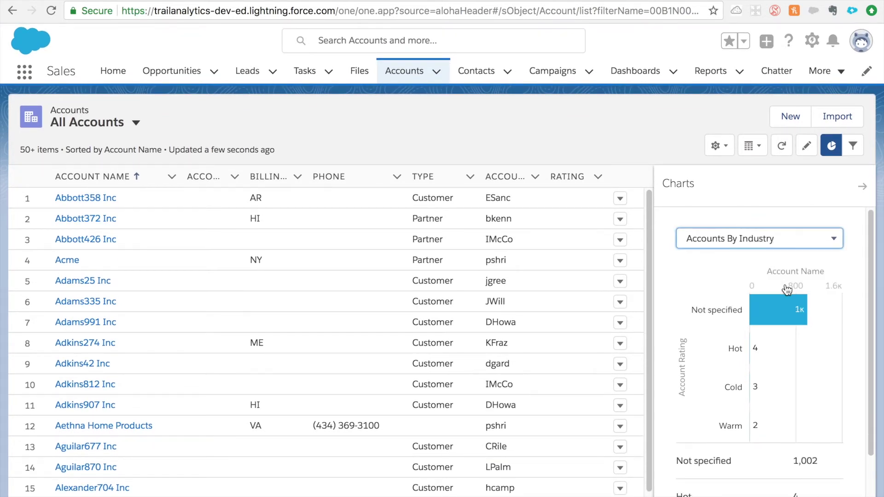
{"action": "left_click", "coordinate": [791, 242]}
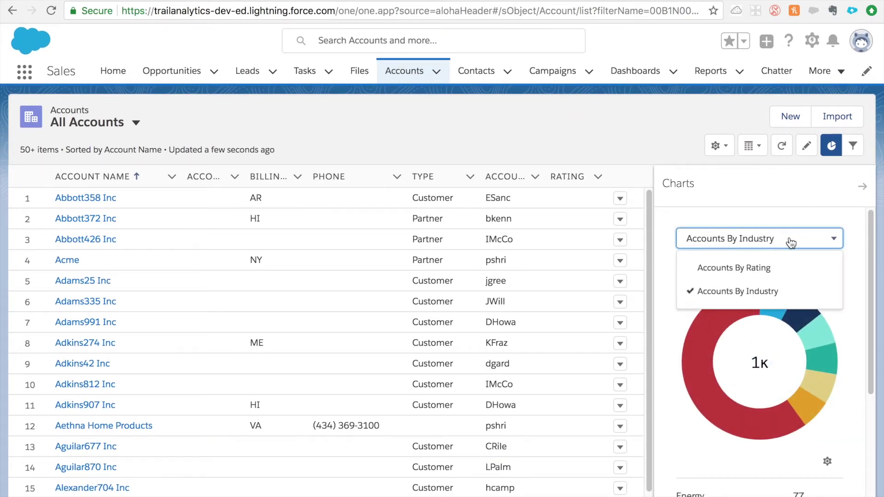
{"action": "left_click", "coordinate": [759, 268]}
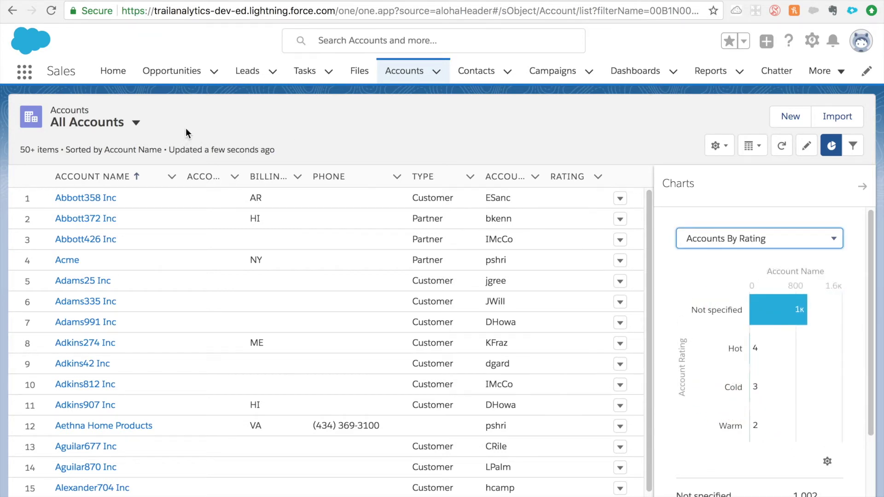
Switch to the My Accounts list view and show the Accounts By Rating chart
{"action": "left_click", "coordinate": [136, 123]}
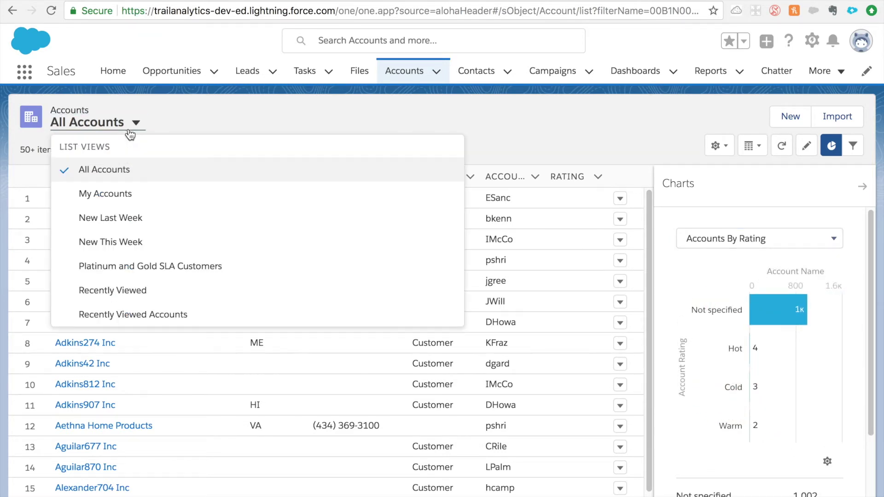
{"action": "left_click", "coordinate": [129, 192]}
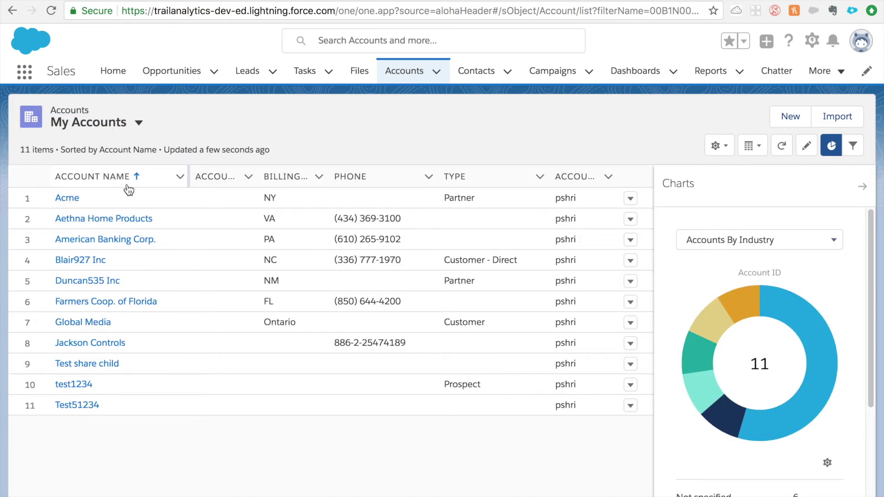
{"action": "left_click", "coordinate": [690, 242]}
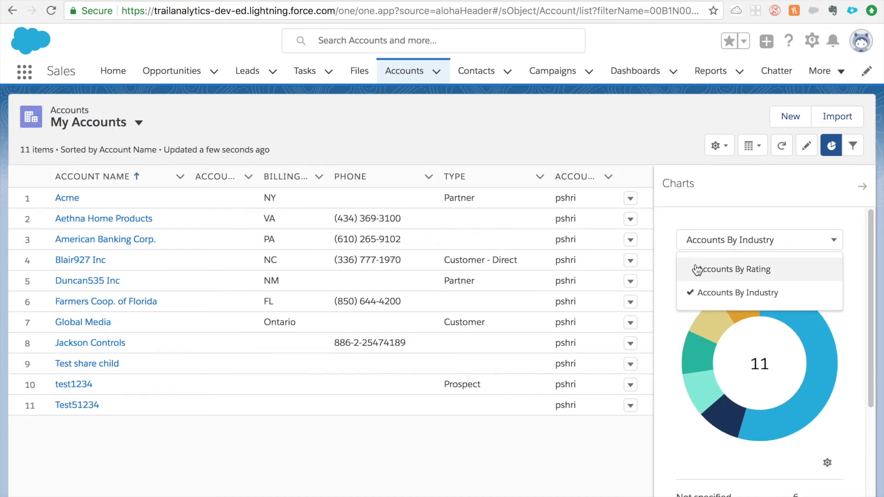
{"action": "left_click", "coordinate": [697, 269]}
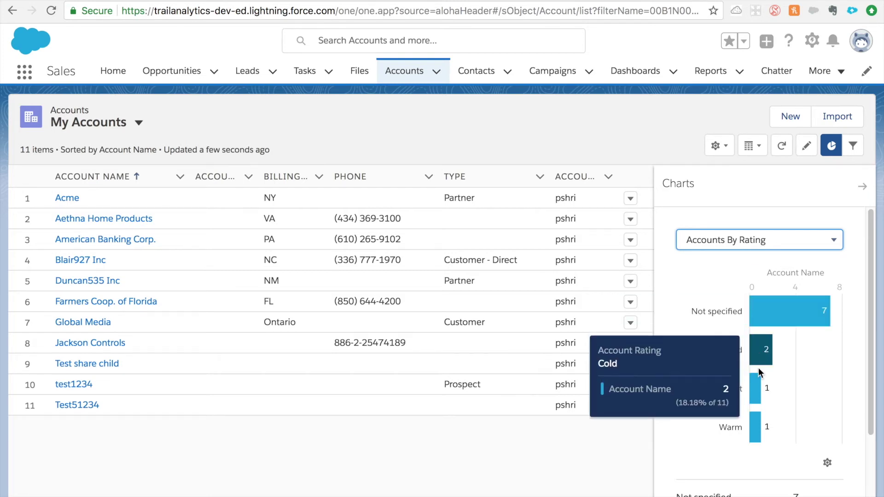
Inspect the rating bars (Not specified 7, Cold 2, Hot 1, Warm 1), then go to Opportunities
{"action": "mouse_move", "coordinate": [756, 420]}
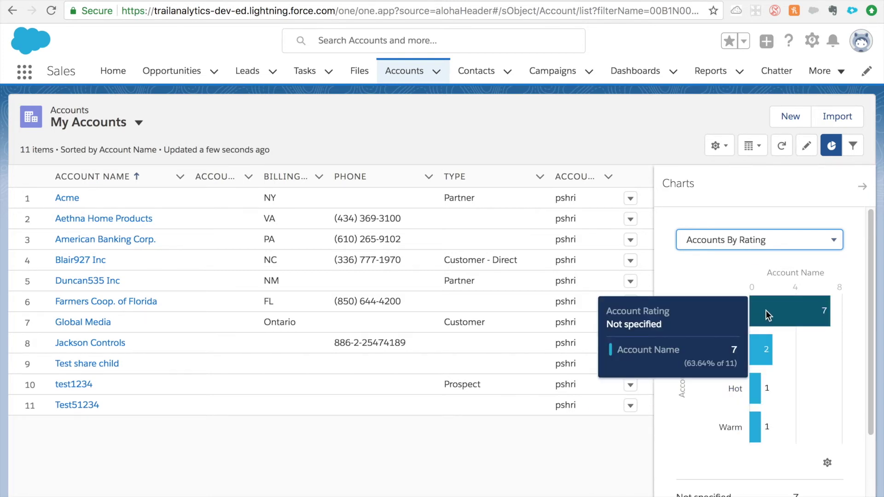
{"action": "mouse_move", "coordinate": [765, 311]}
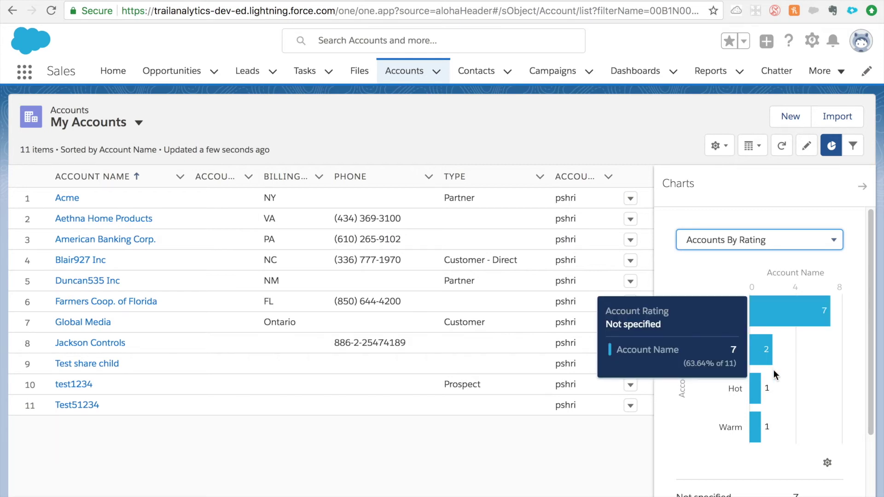
{"action": "mouse_move", "coordinate": [755, 388]}
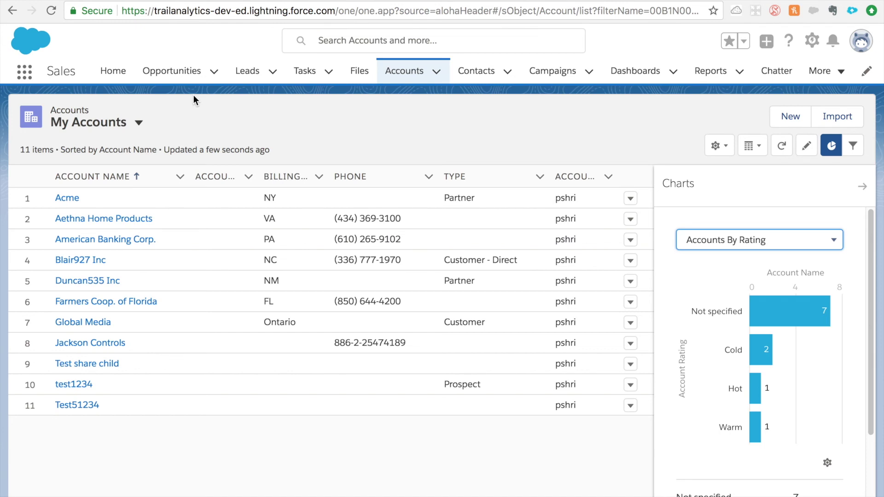
{"action": "left_click", "coordinate": [182, 73]}
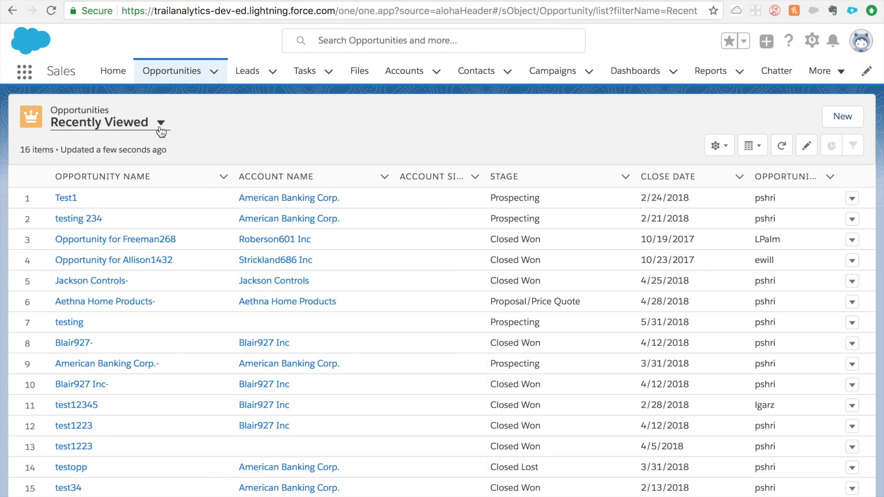
Switch the opportunities list to the All Opportunities view
{"action": "left_click", "coordinate": [161, 122]}
{"action": "left_click", "coordinate": [112, 204]}
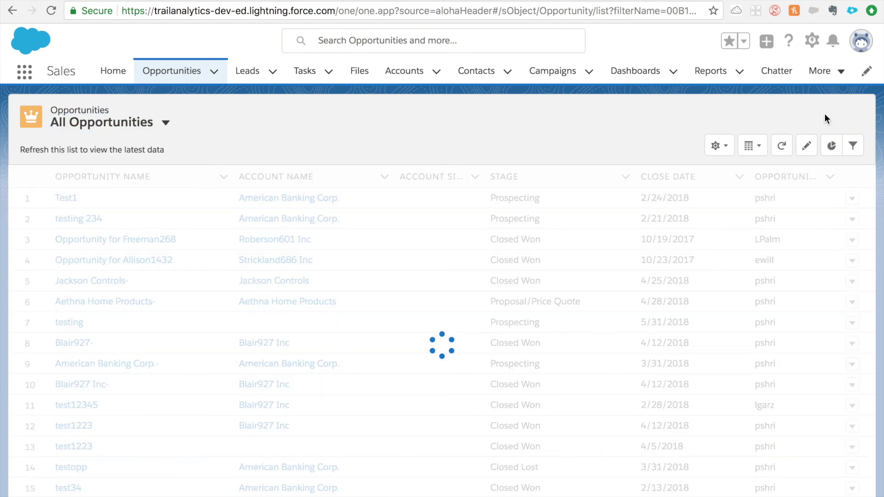